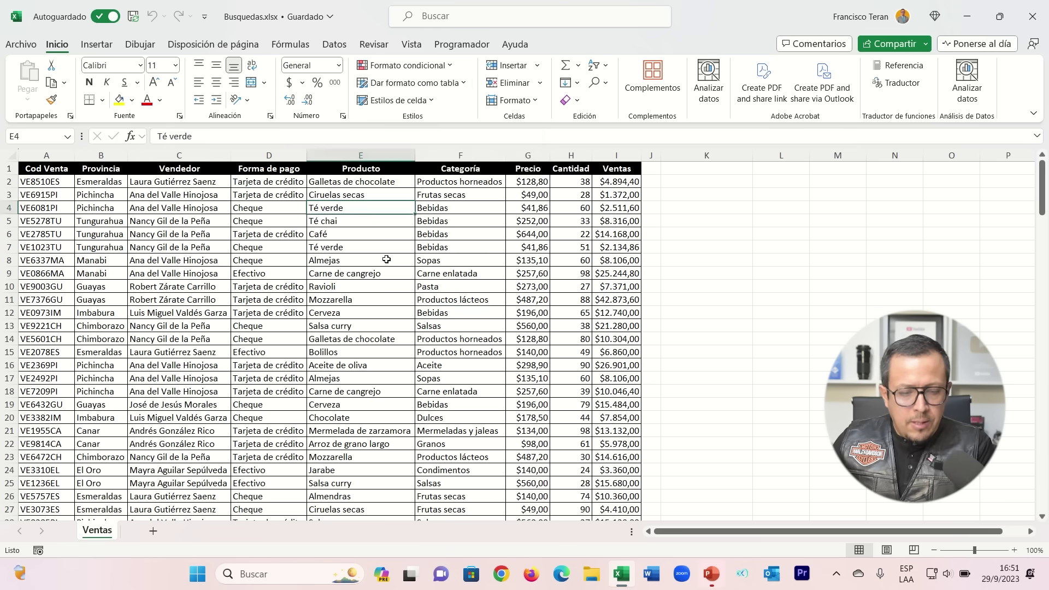
# Inspect the sales data's product rows, jumping to the last record and back to the top.
pyautogui.click(394, 257)
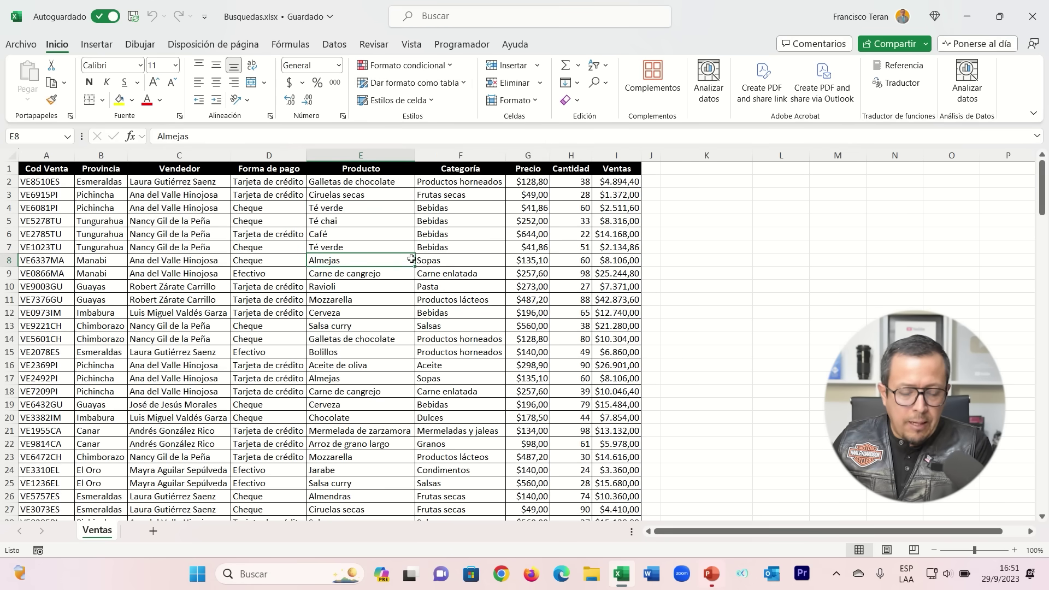
pyautogui.click(459, 244)
pyautogui.click(372, 235)
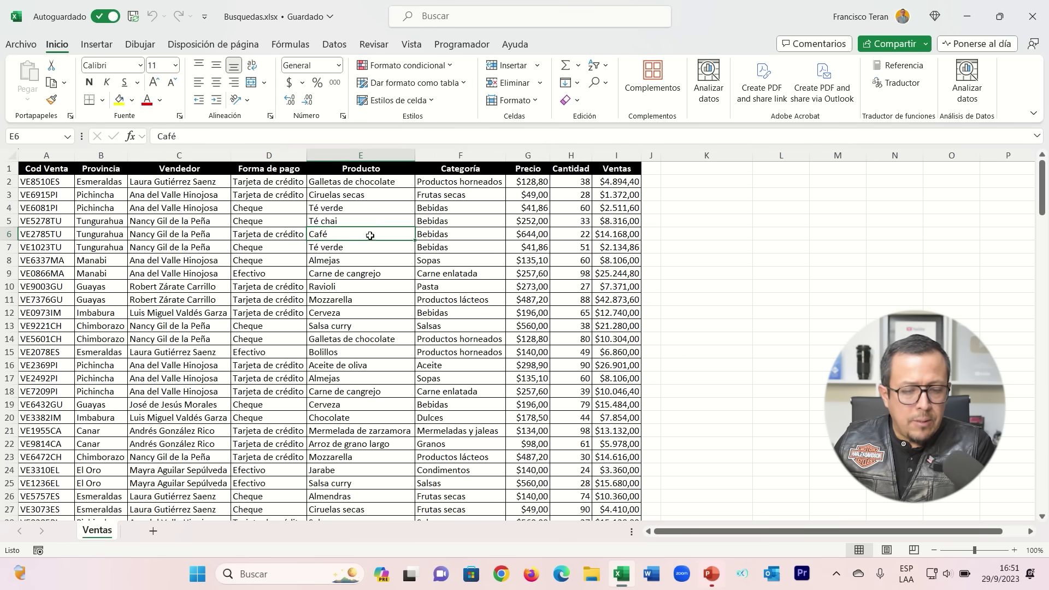
pyautogui.click(105, 198)
pyautogui.click(58, 186)
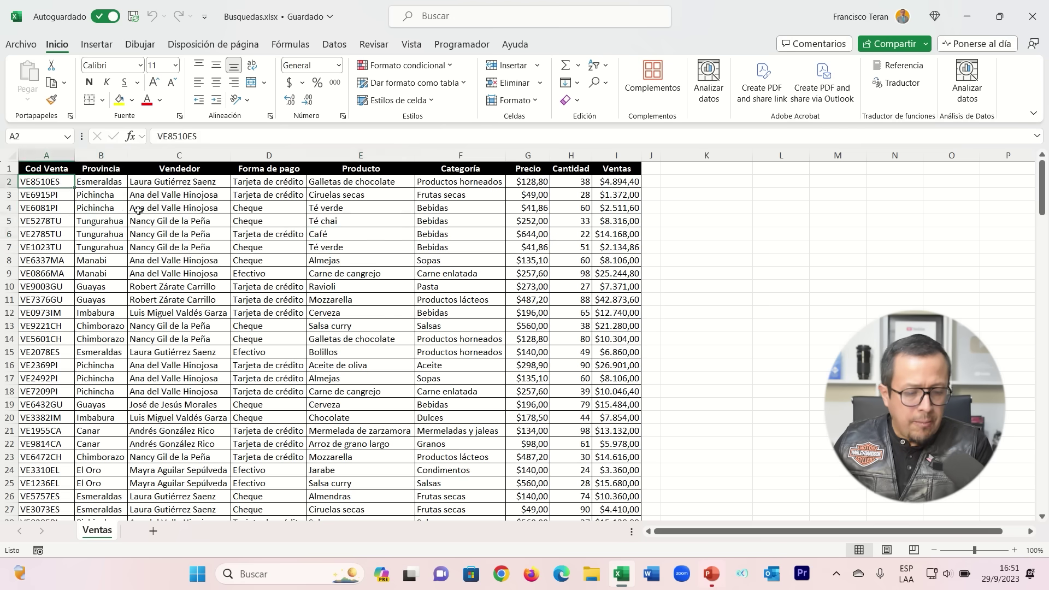
pyautogui.hotkey('ctrl', 'Down')
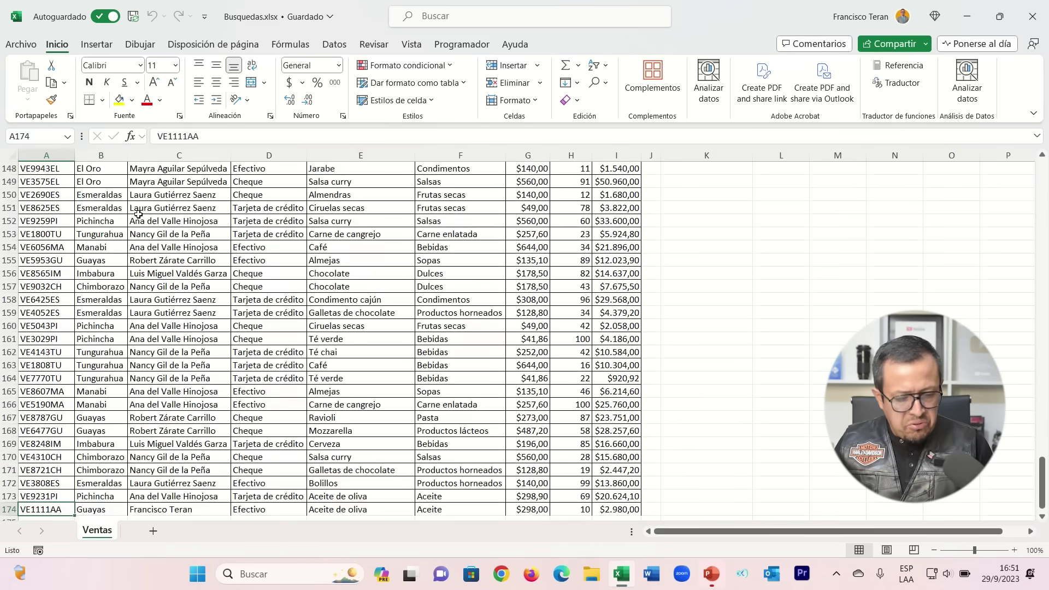
pyautogui.hotkey('ctrl', 'Up')
# Review the payment method, category and product columns, such as Efectivo, Café and Ravioli.
pyautogui.click(273, 246)
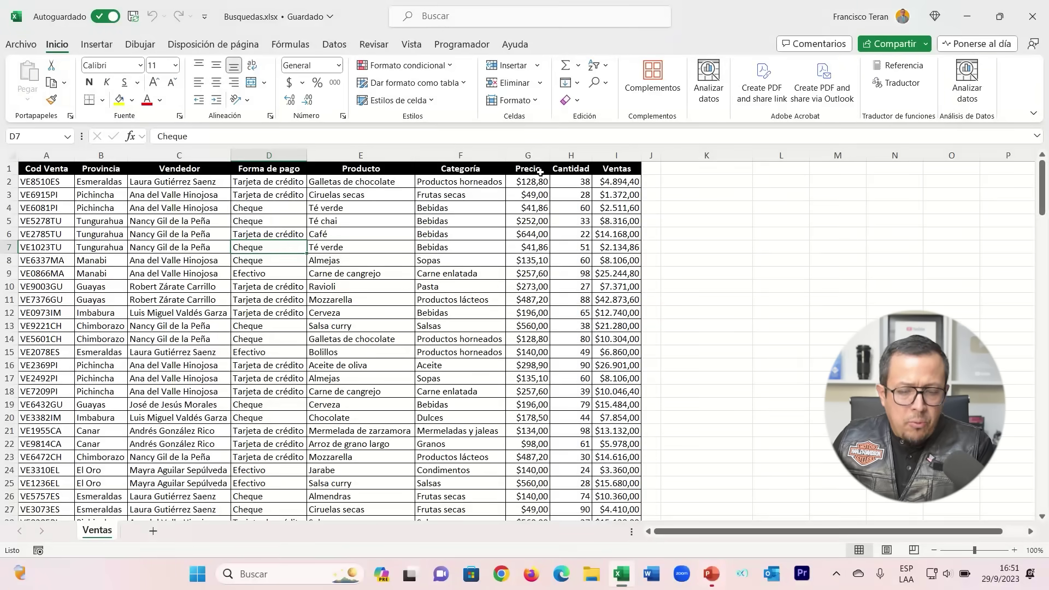
pyautogui.click(449, 220)
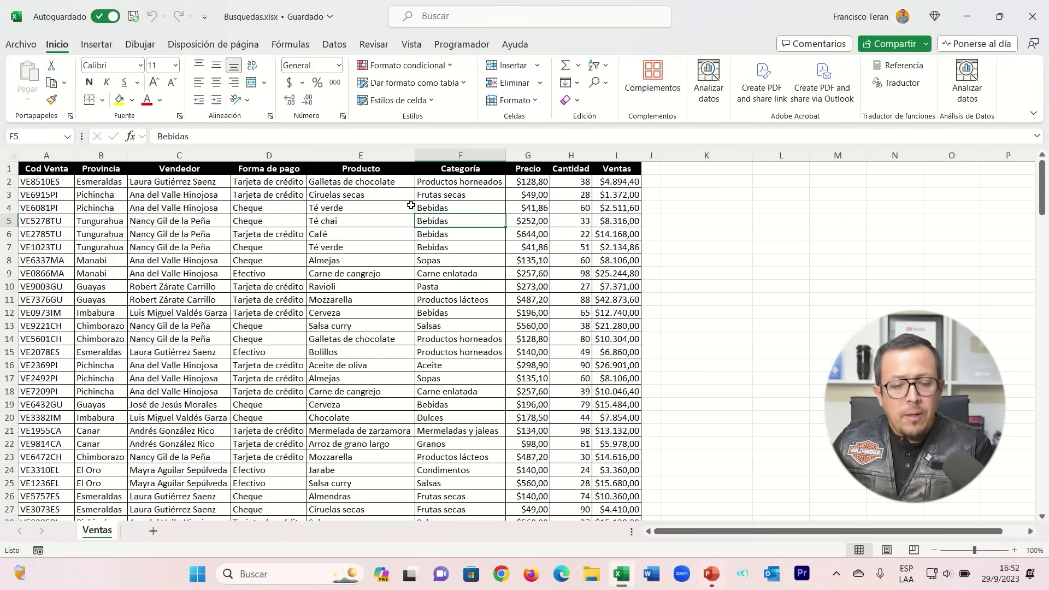
pyautogui.click(411, 206)
pyautogui.click(287, 209)
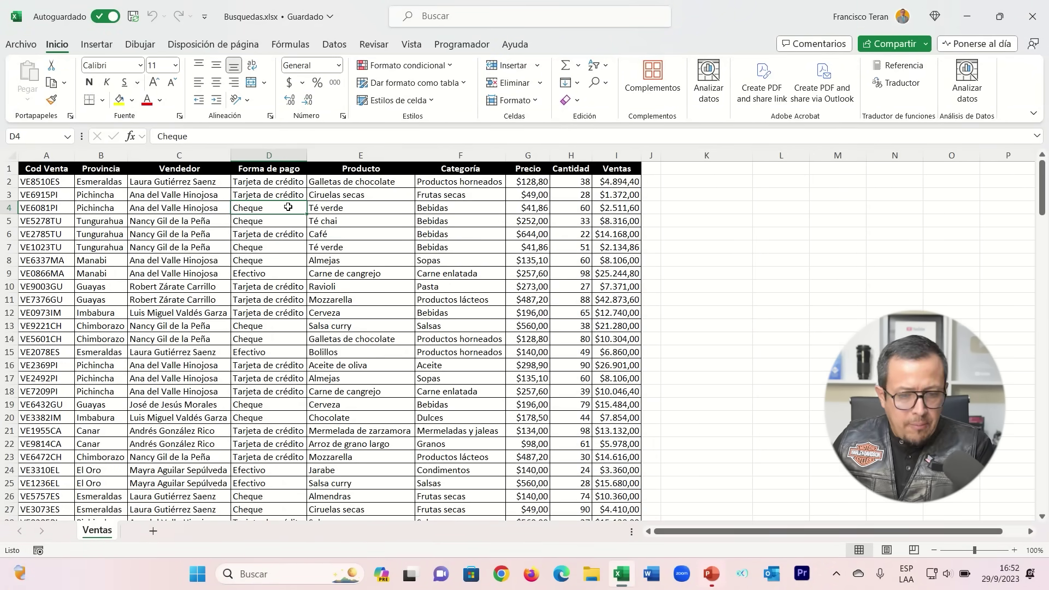
pyautogui.click(462, 44)
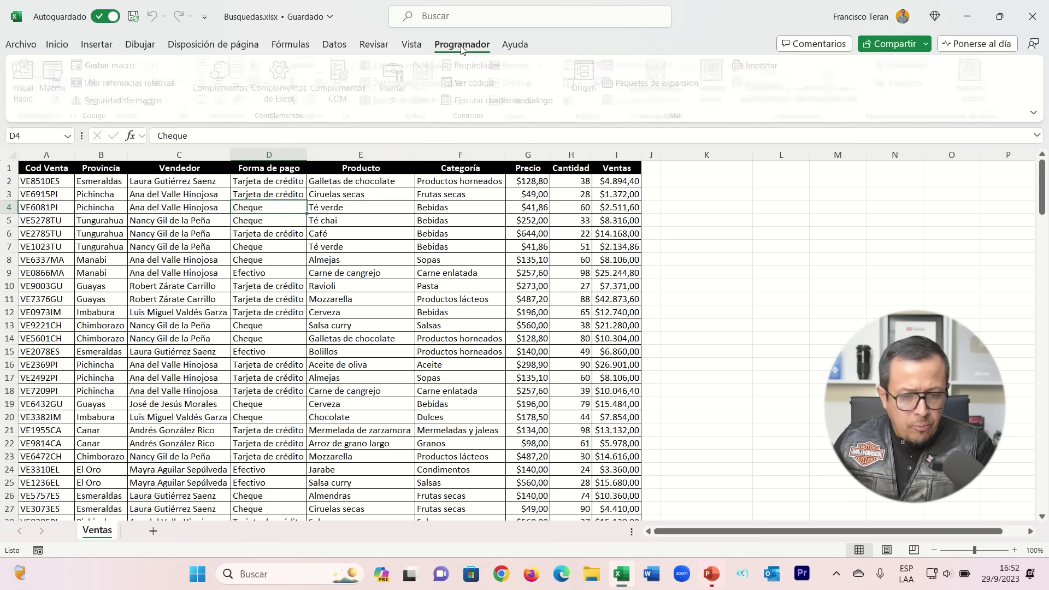
pyautogui.click(422, 259)
pyautogui.click(297, 275)
pyautogui.scroll(-3, 298, 275)
pyautogui.scroll(3, 300, 275)
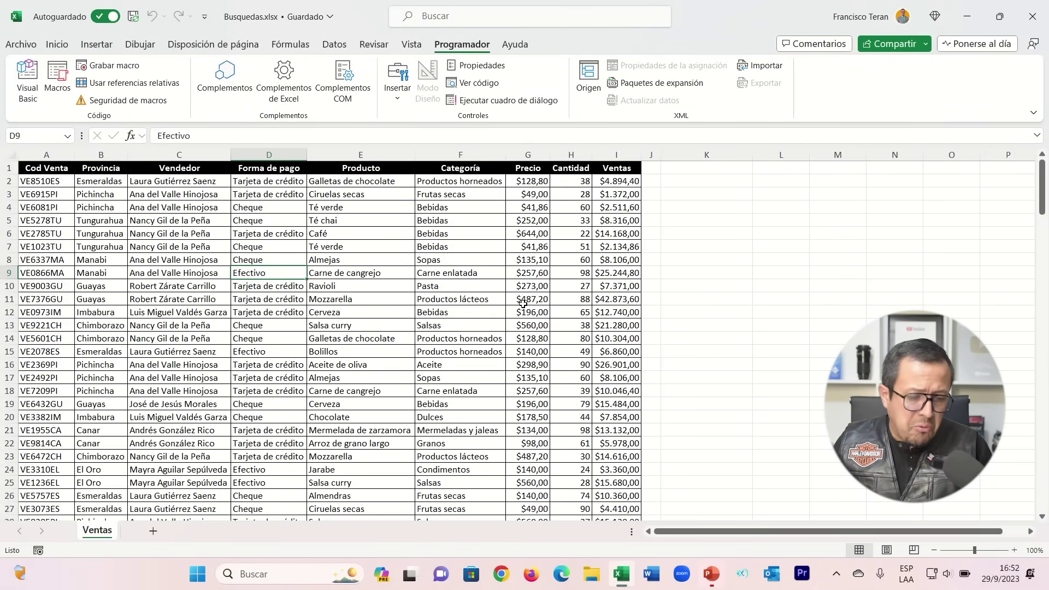
pyautogui.click(386, 299)
pyautogui.click(380, 283)
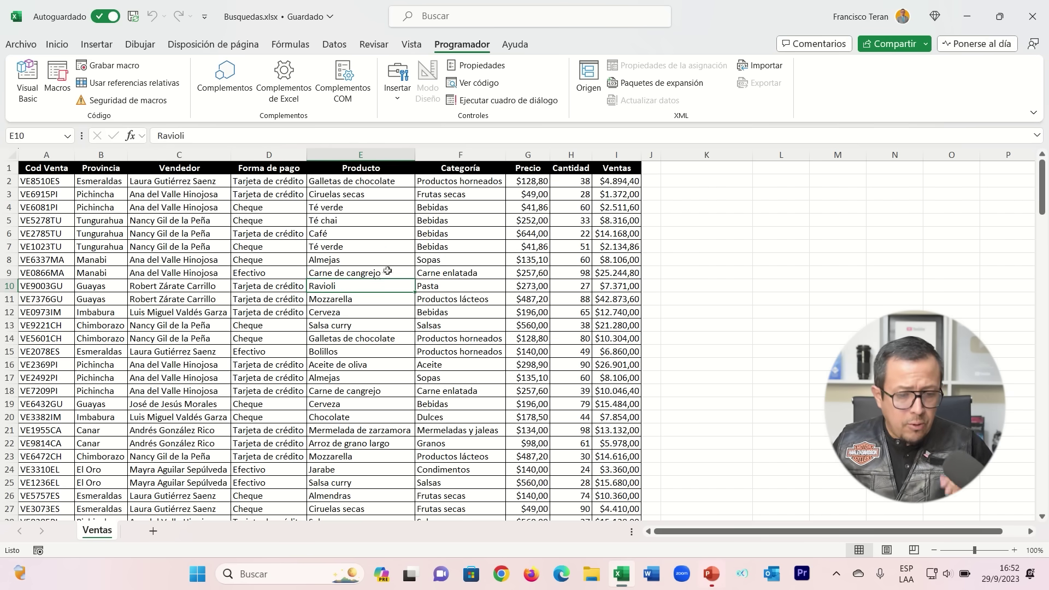
# Insert a pivot table from the sales range on a new worksheet.
pyautogui.click(91, 48)
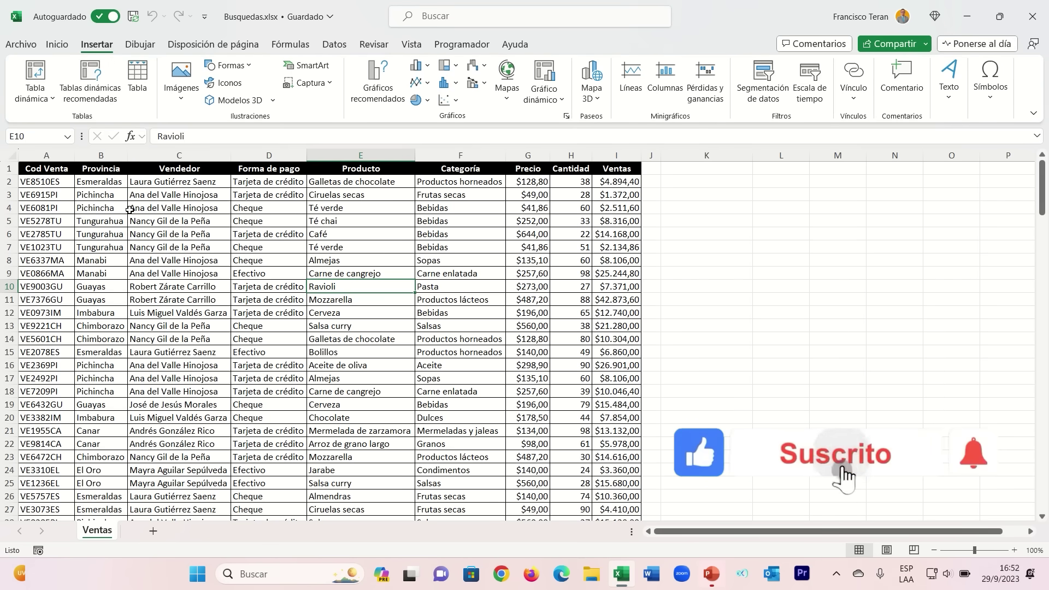
pyautogui.click(181, 220)
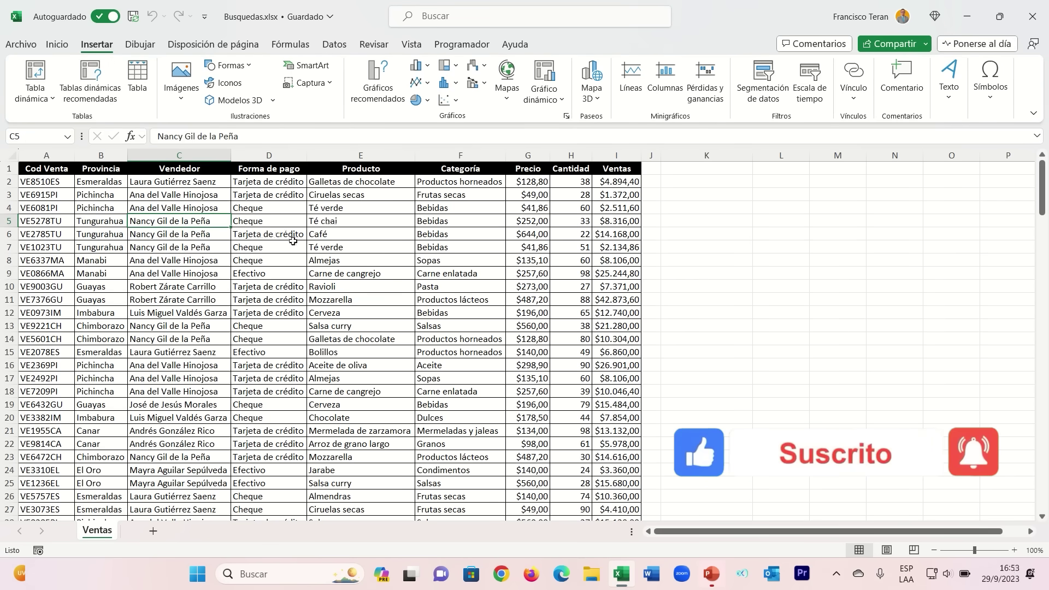
pyautogui.click(156, 246)
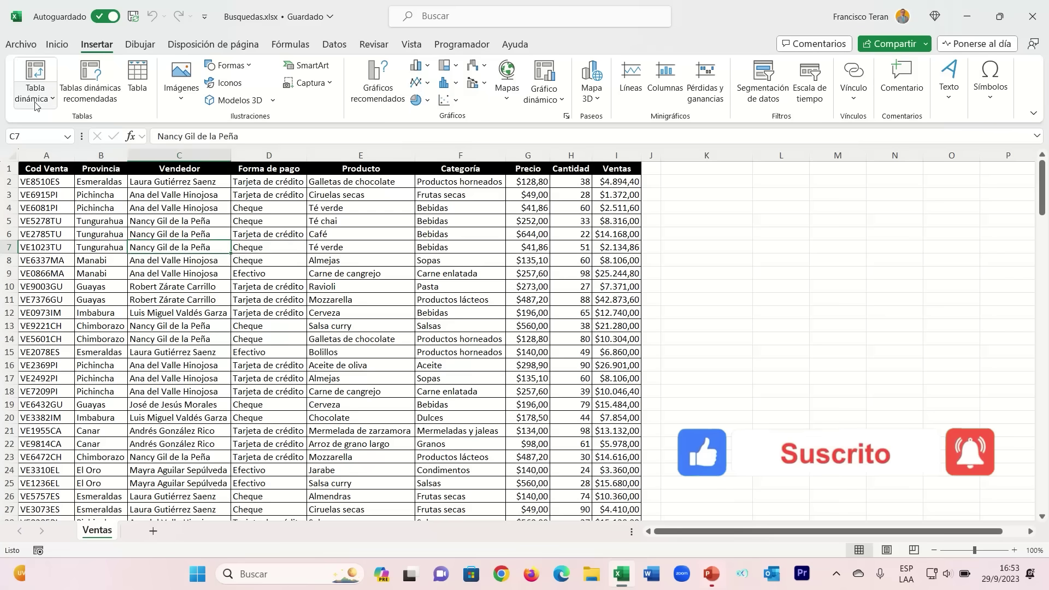
pyautogui.click(35, 102)
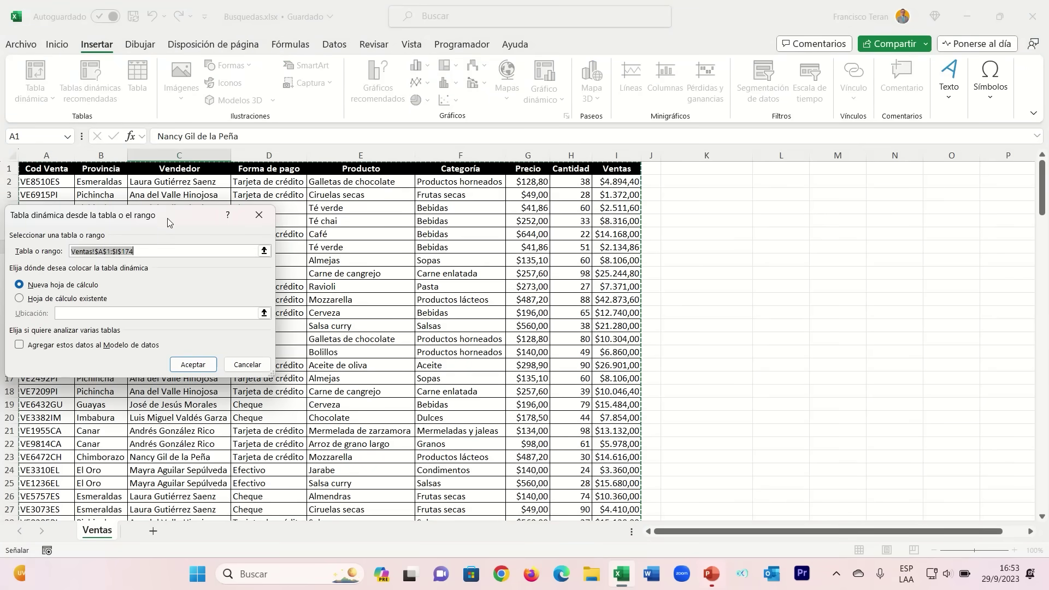
pyautogui.moveTo(168, 222); pyautogui.dragTo(390, 206)
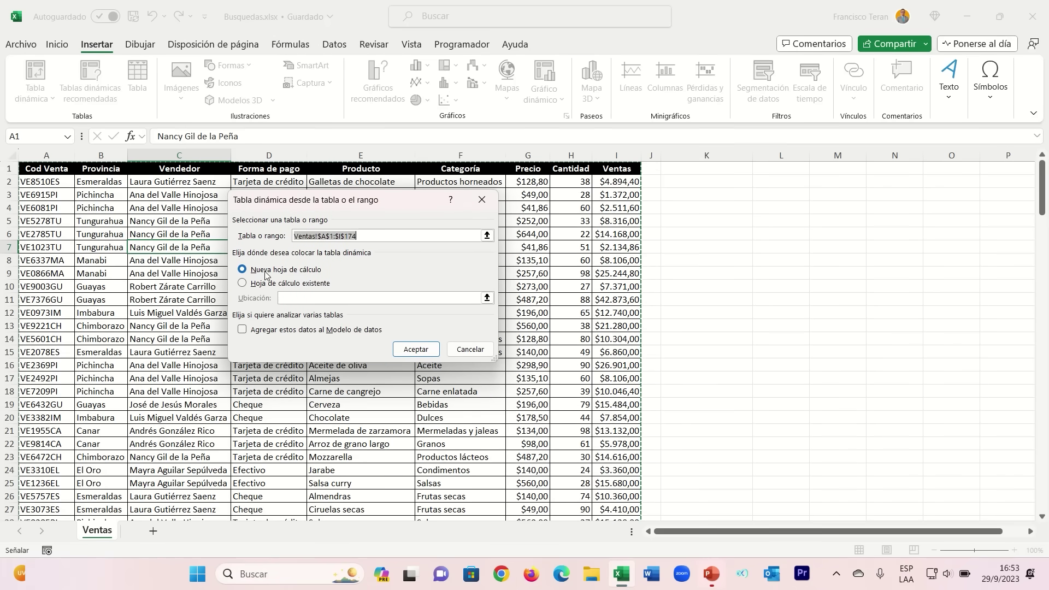
pyautogui.click(413, 349)
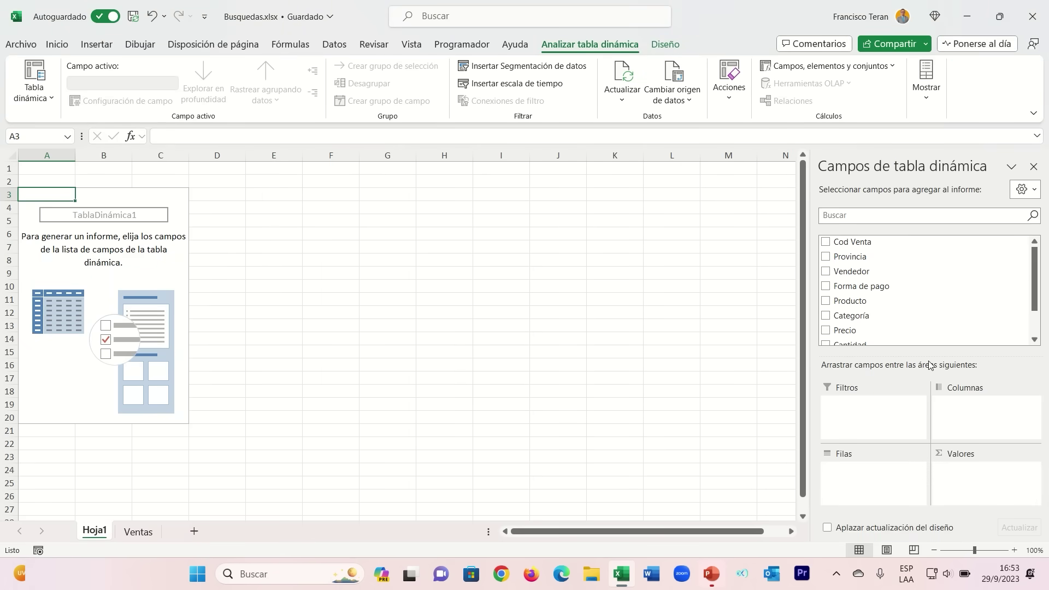
# Put Vendedor in Rows and Ventas in Values, then select the seller totals.
pyautogui.moveTo(930, 357); pyautogui.dragTo(930, 330)
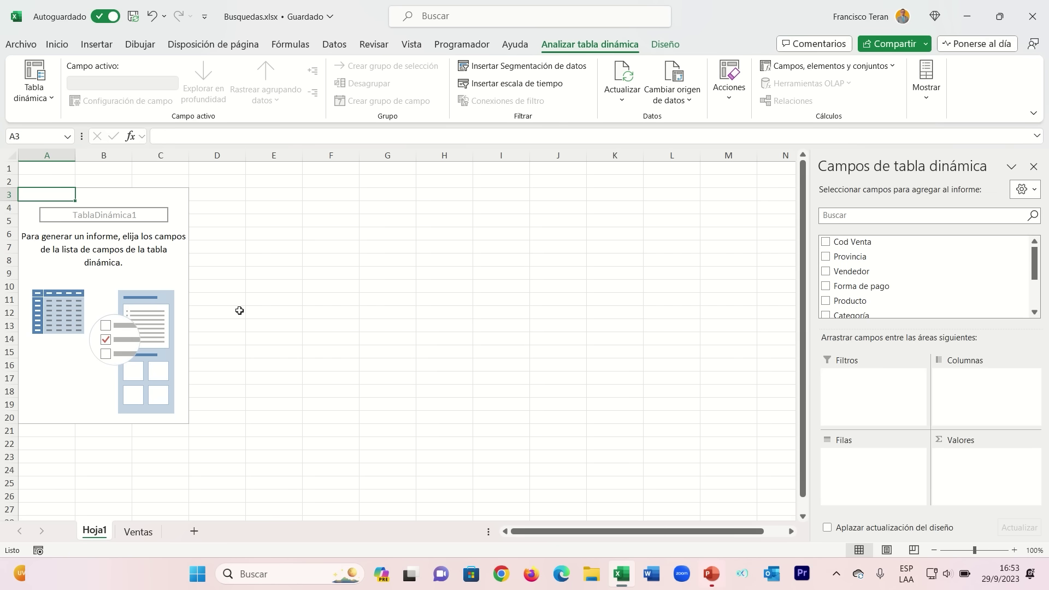
pyautogui.moveTo(851, 270)
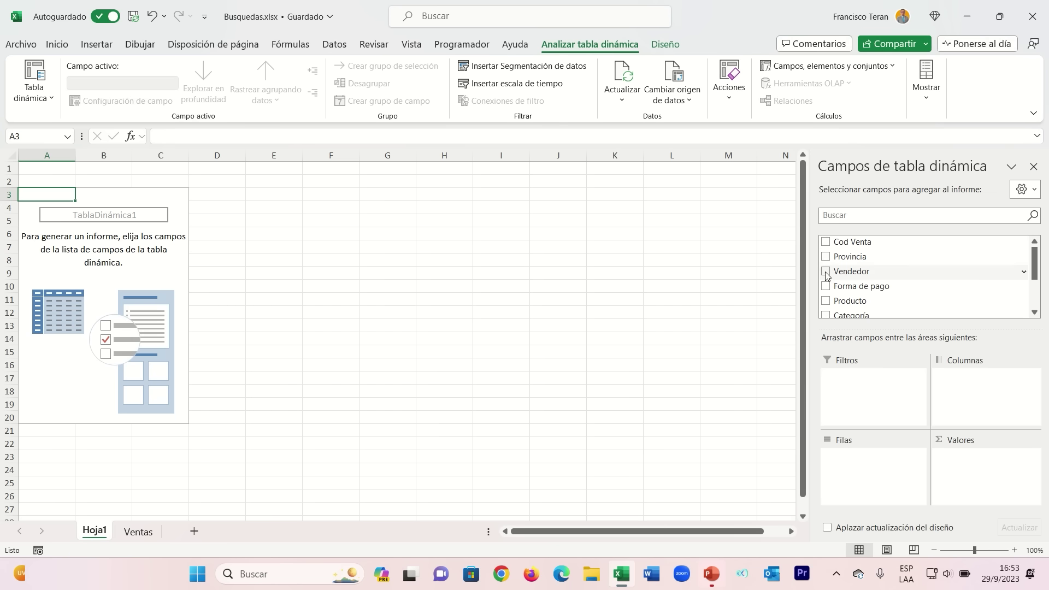
pyautogui.moveTo(826, 272); pyautogui.dragTo(870, 461)
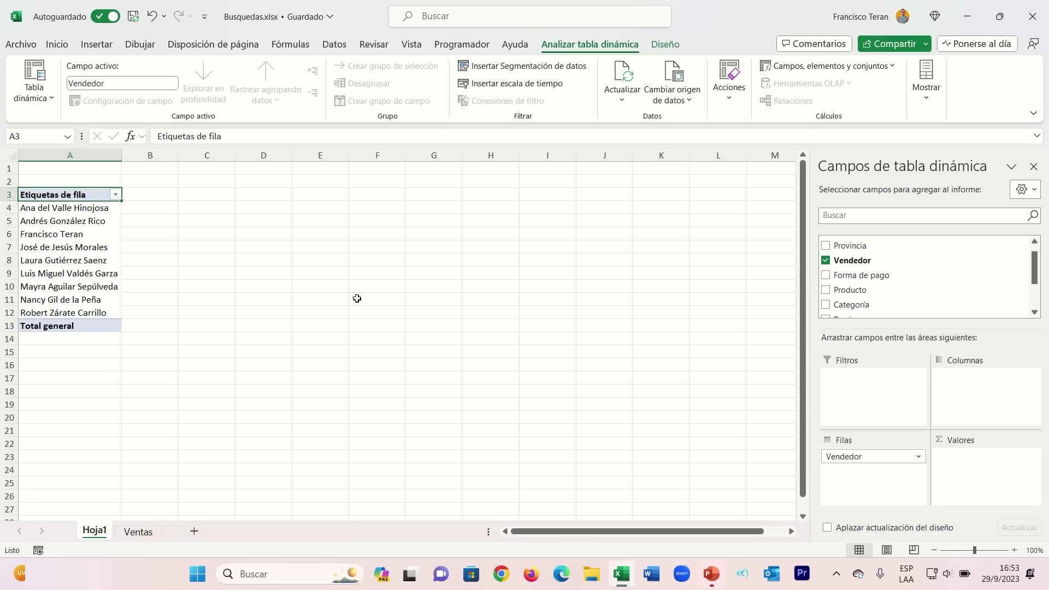
pyautogui.scroll(-1, 820, 285)
pyautogui.moveTo(841, 305); pyautogui.dragTo(967, 458)
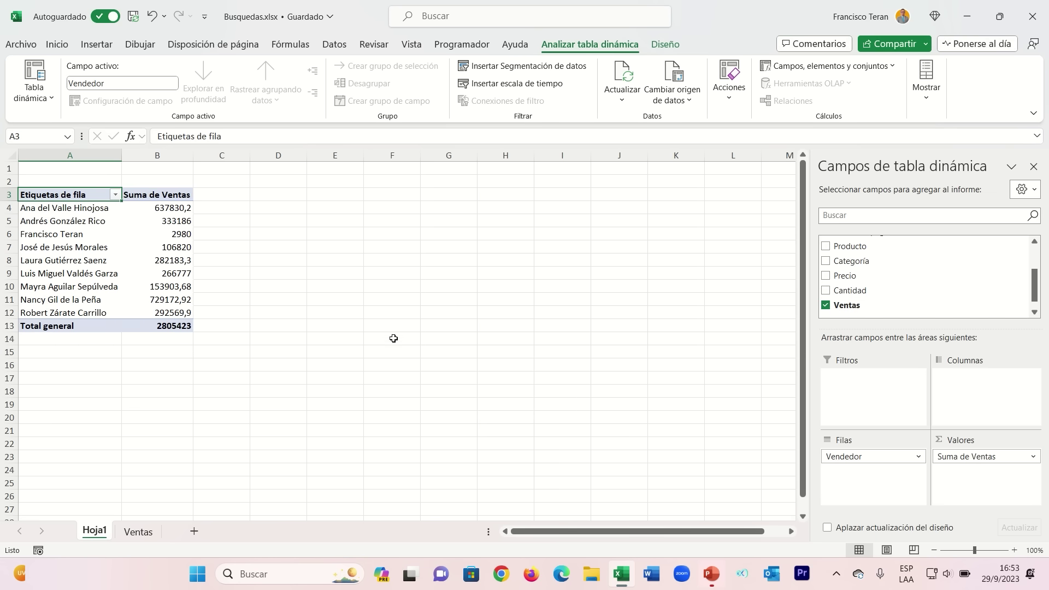
pyautogui.moveTo(174, 208); pyautogui.dragTo(180, 326)
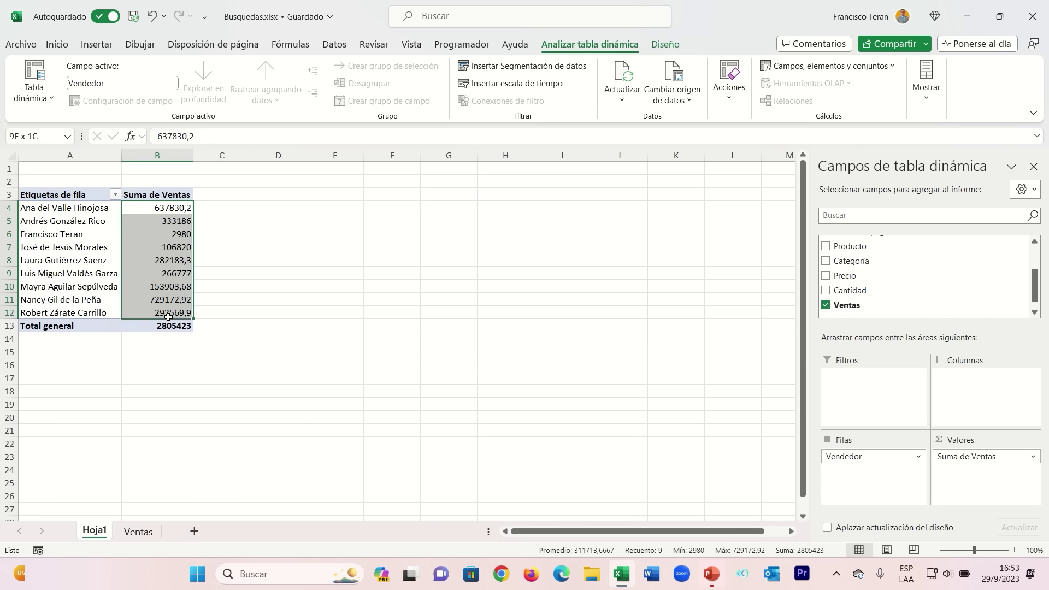
pyautogui.click(59, 44)
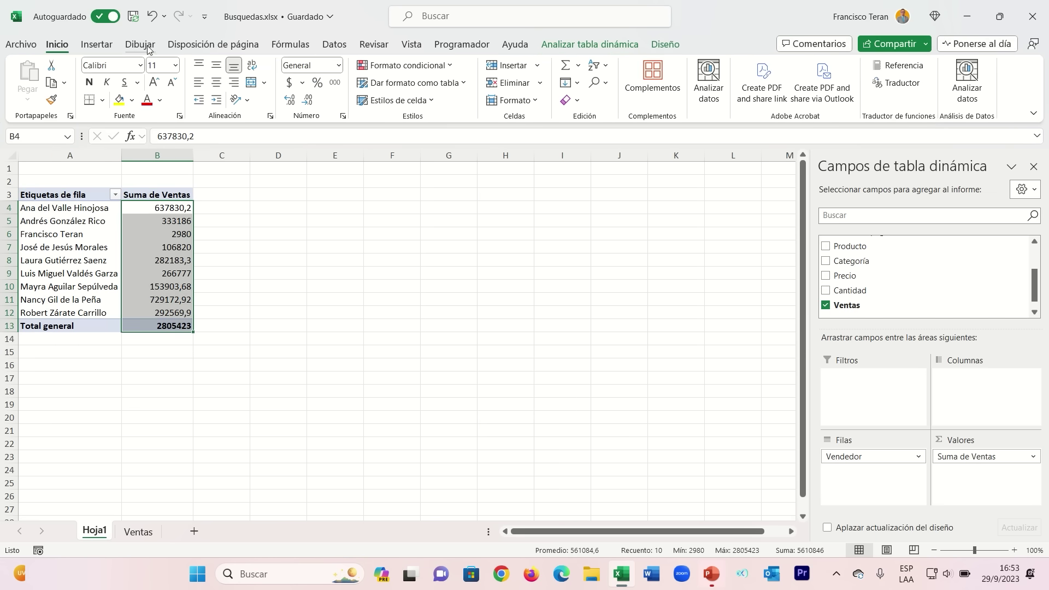
pyautogui.click(338, 67)
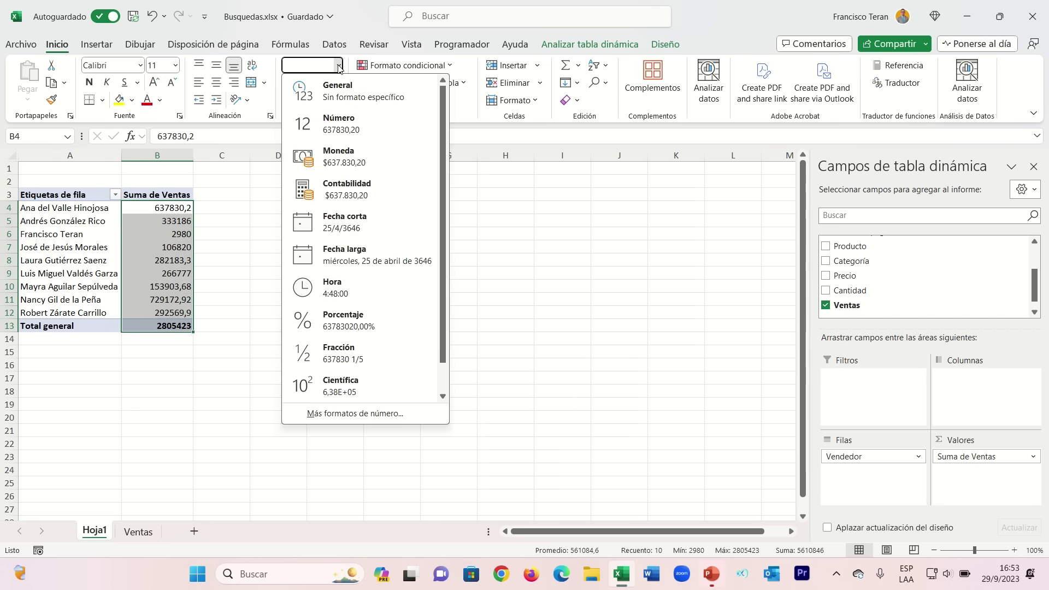
pyautogui.click(366, 159)
pyautogui.click(181, 234)
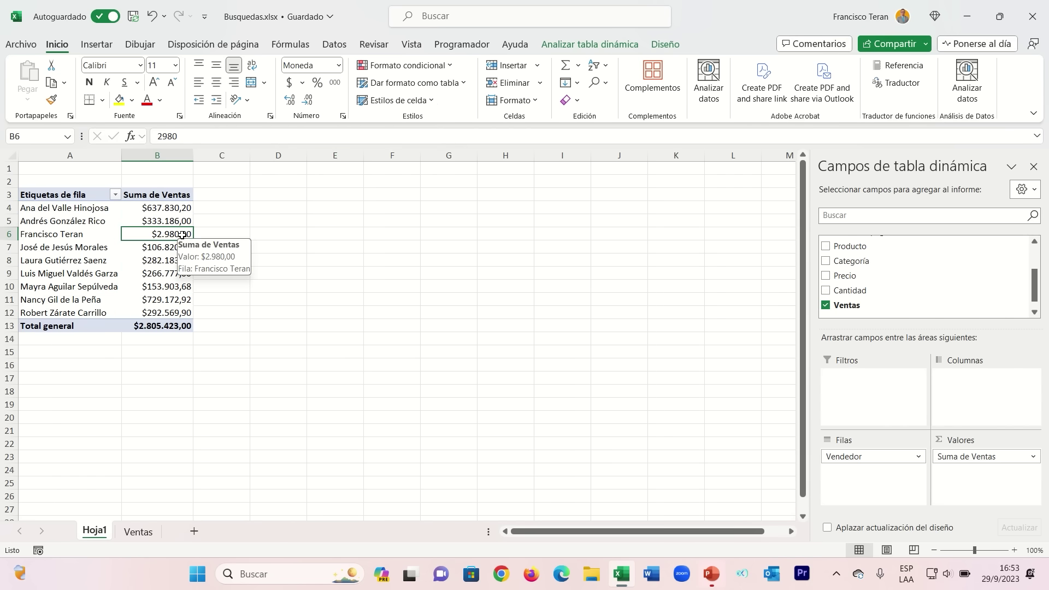
pyautogui.keyDown('shift'); pyautogui.click(73, 234); pyautogui.keyUp('shift')
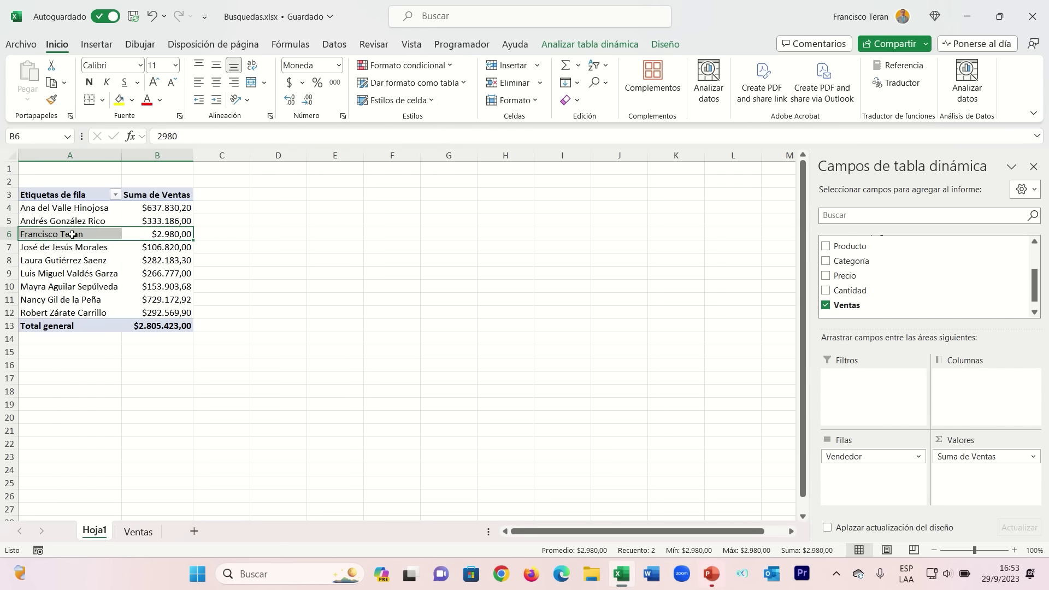
pyautogui.click(138, 260)
pyautogui.click(156, 285)
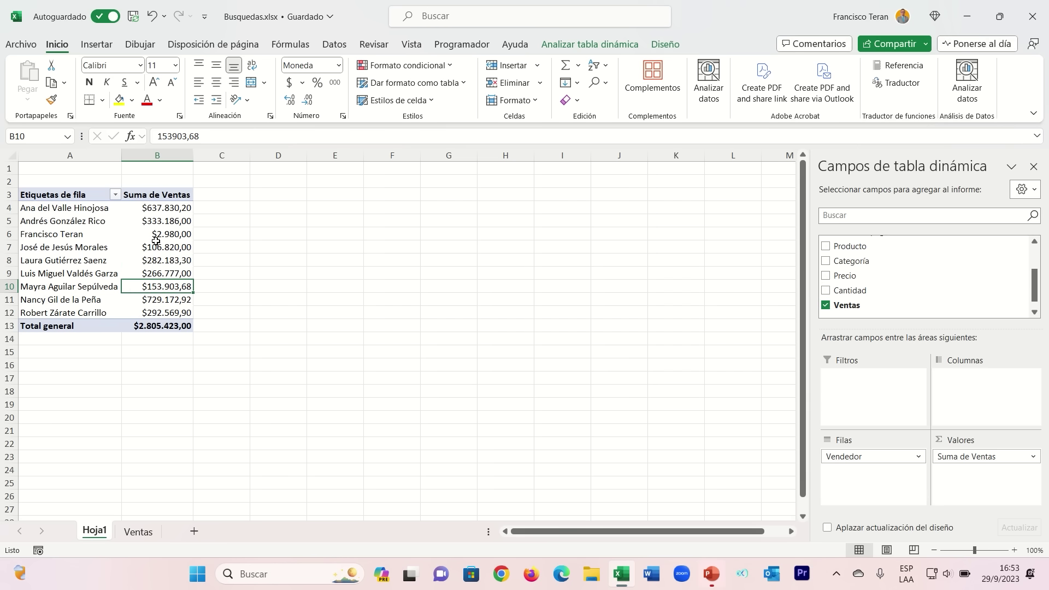
pyautogui.click(91, 228)
pyautogui.click(150, 220)
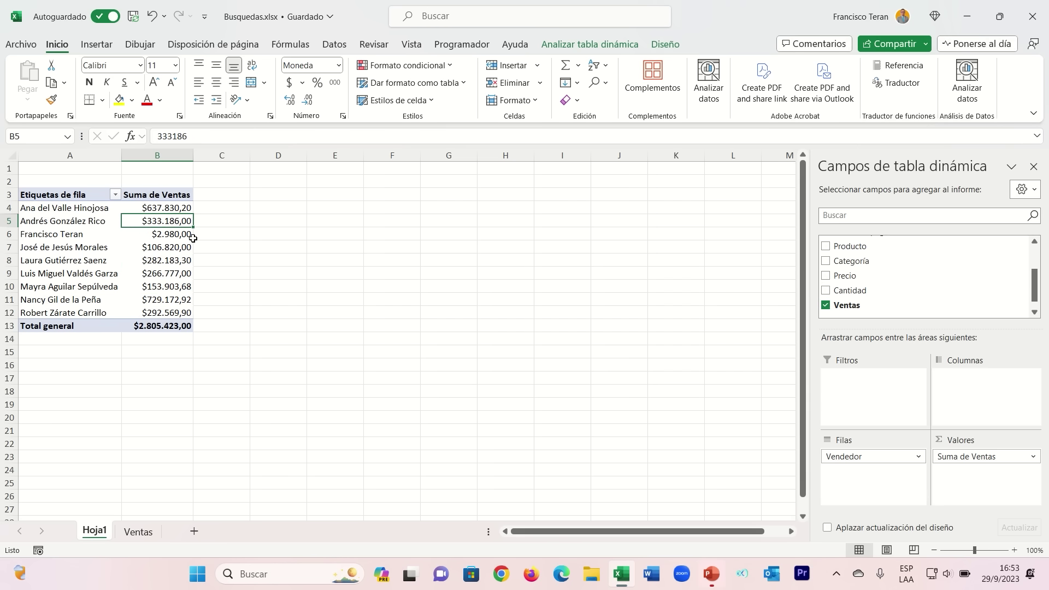
pyautogui.scroll(3, 874, 273)
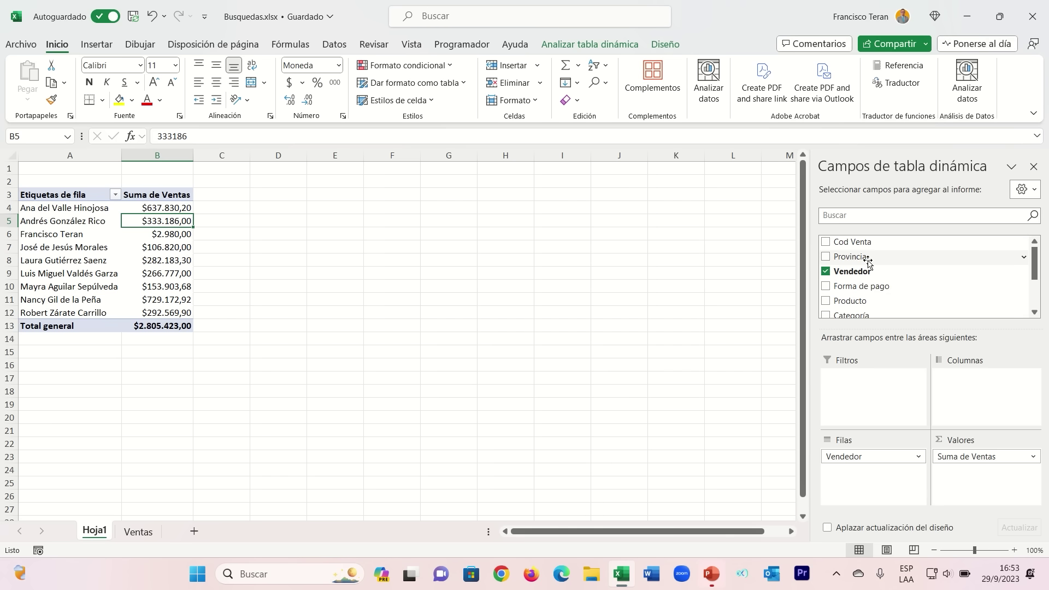
# Add Forma de pago as a report filter and filter it to Cheque.
pyautogui.moveTo(882, 288); pyautogui.dragTo(885, 398)
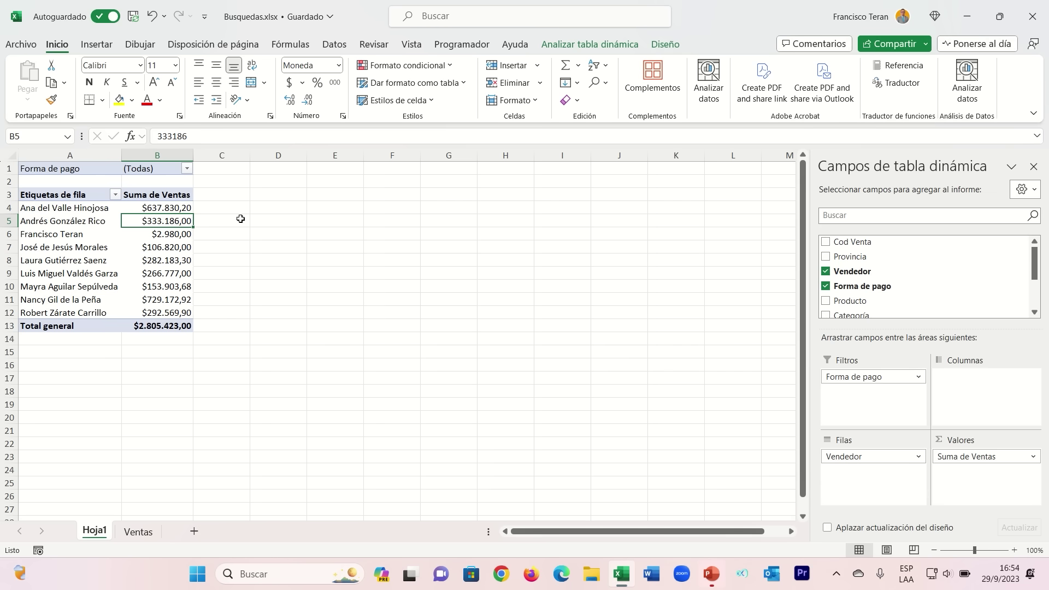
pyautogui.click(188, 169)
pyautogui.click(74, 217)
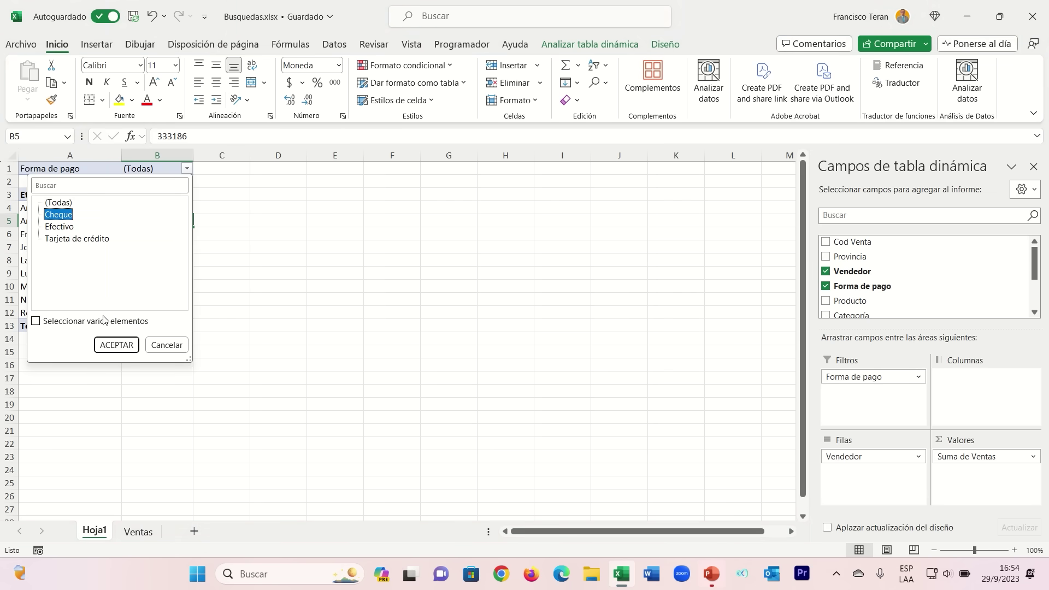
pyautogui.click(117, 345)
# Switch the payment method filter to Efectivo, then to Tarjeta de crédito.
pyautogui.click(188, 169)
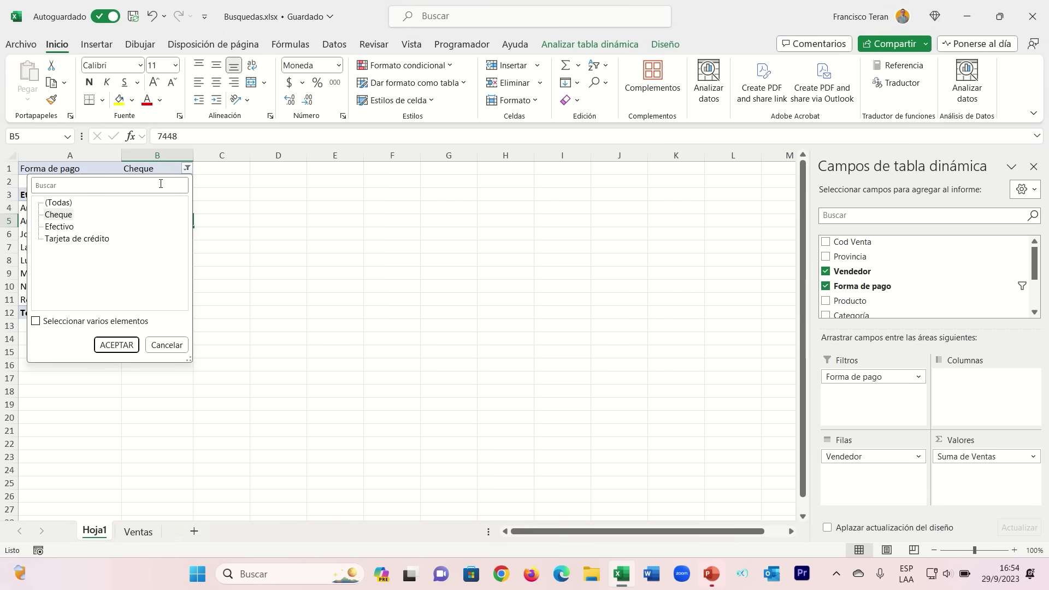
pyautogui.click(60, 226)
pyautogui.click(116, 345)
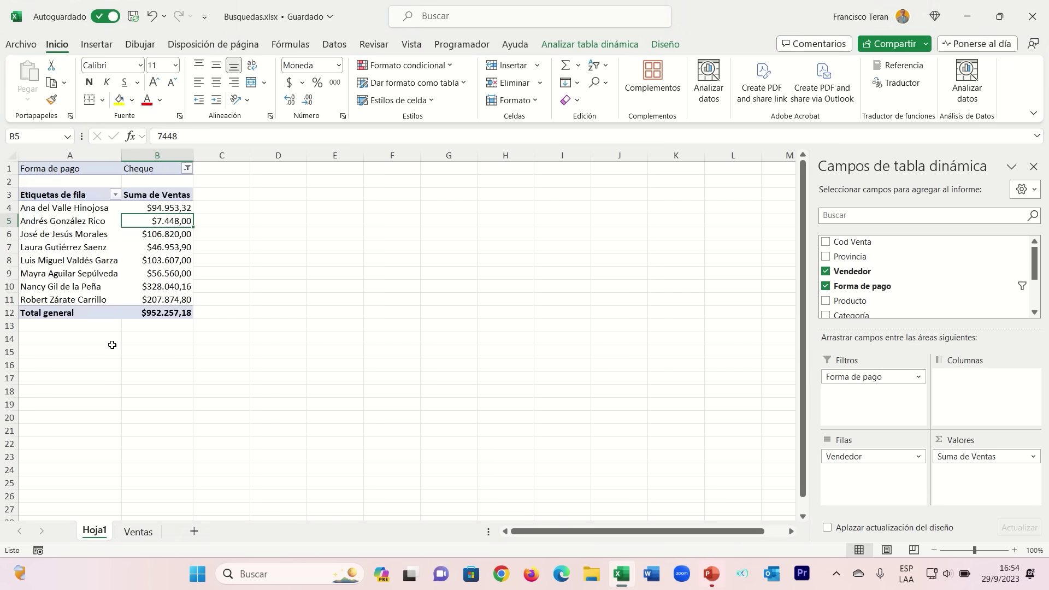
pyautogui.click(188, 168)
pyautogui.click(82, 239)
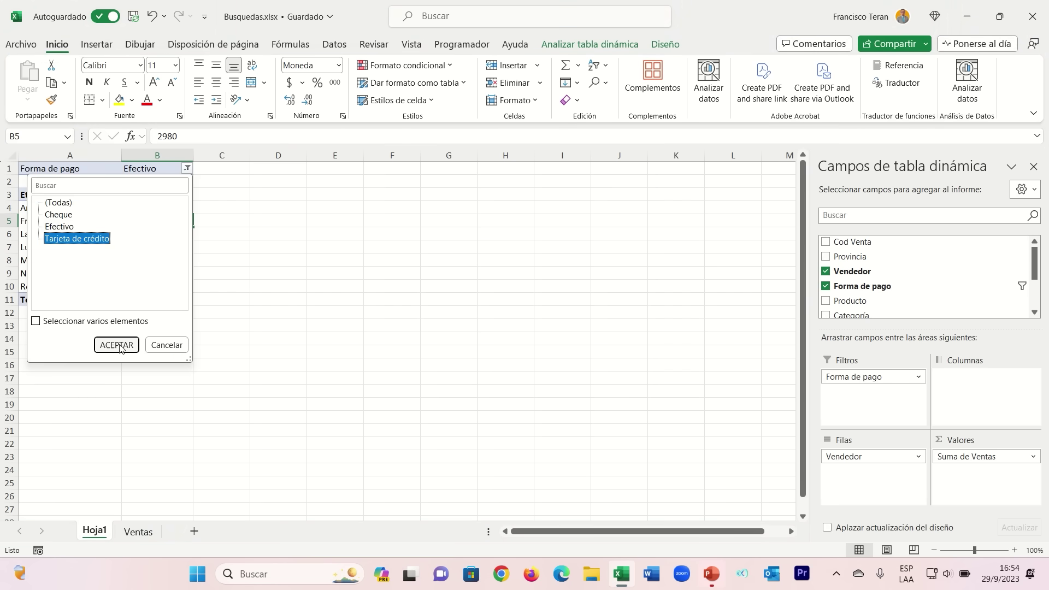
pyautogui.click(121, 348)
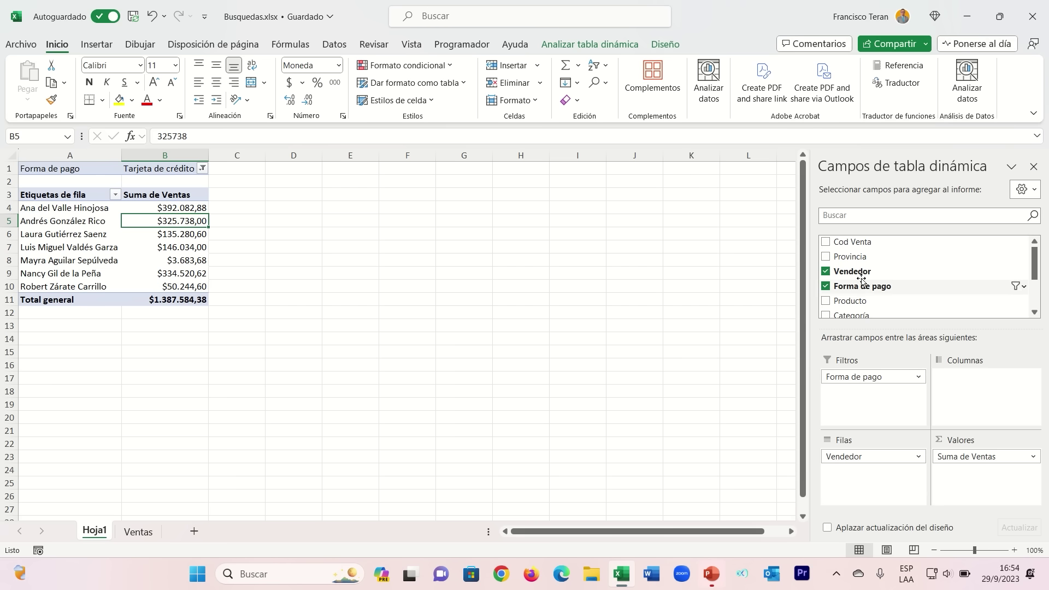
# Add Categoría as a second report filter and reset Forma de pago to (Todas).
pyautogui.scroll(-1, 863, 279)
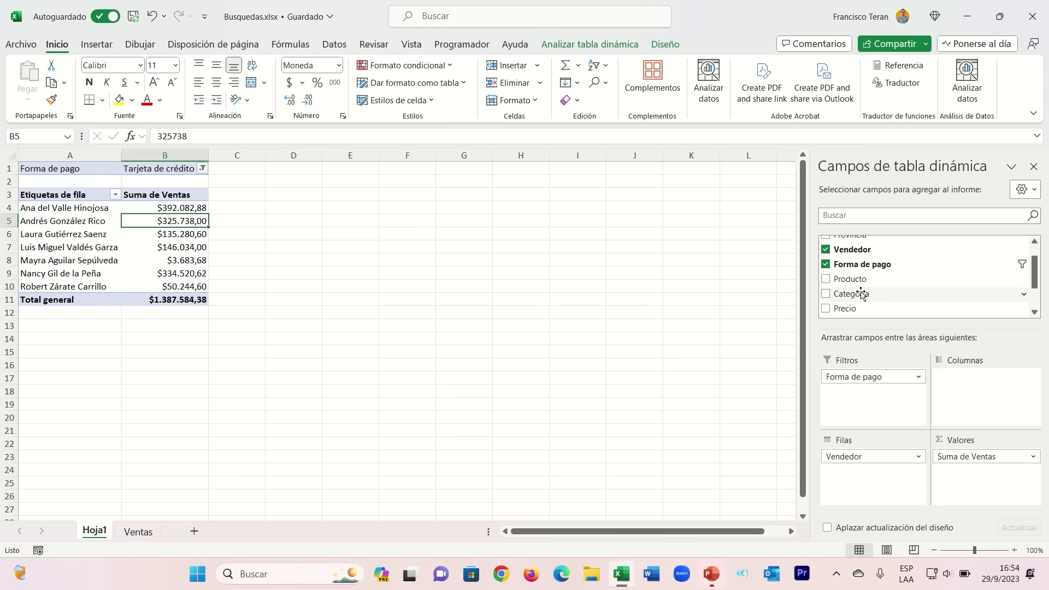
pyautogui.moveTo(861, 293); pyautogui.dragTo(869, 398)
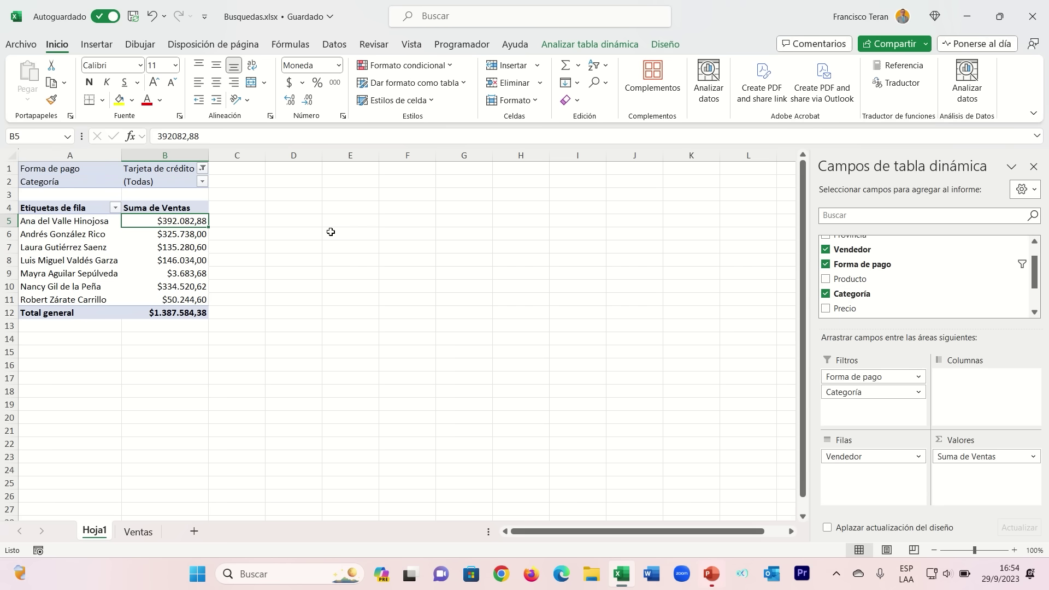
pyautogui.click(203, 169)
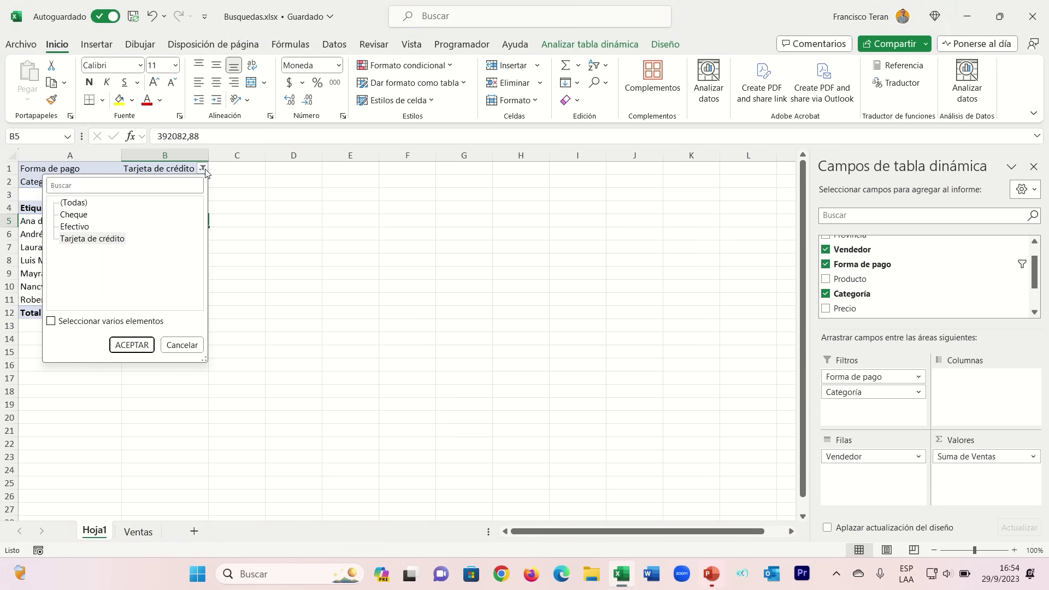
pyautogui.click(136, 343)
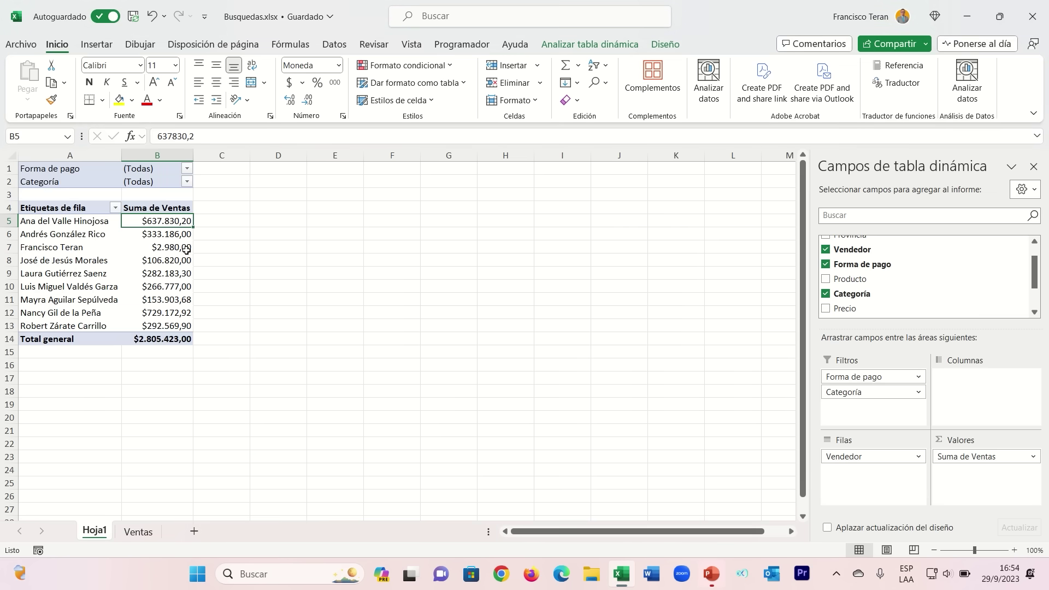
# Filter the pivot table to the Bebidas category.
pyautogui.click(186, 182)
pyautogui.click(60, 240)
pyautogui.click(116, 357)
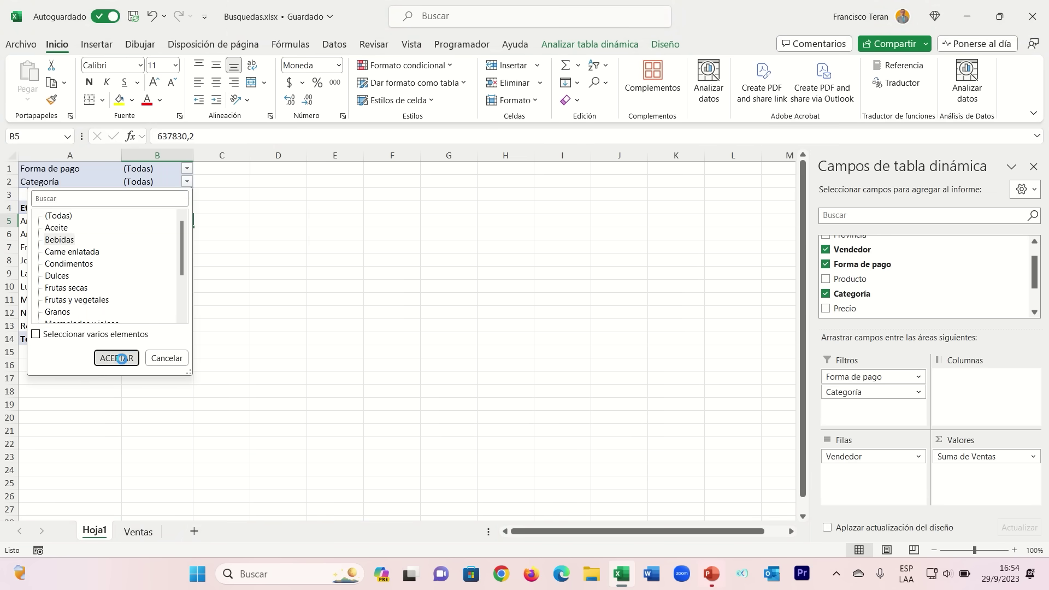
# Reset Categoría to (Todas) and remove it from the pivot table.
pyautogui.click(186, 182)
pyautogui.moveTo(180, 234)
pyautogui.mouseDown()
pyautogui.moveTo(186, 283)
pyautogui.moveTo(188, 229)
pyautogui.moveTo(187, 293)
pyautogui.mouseUp()
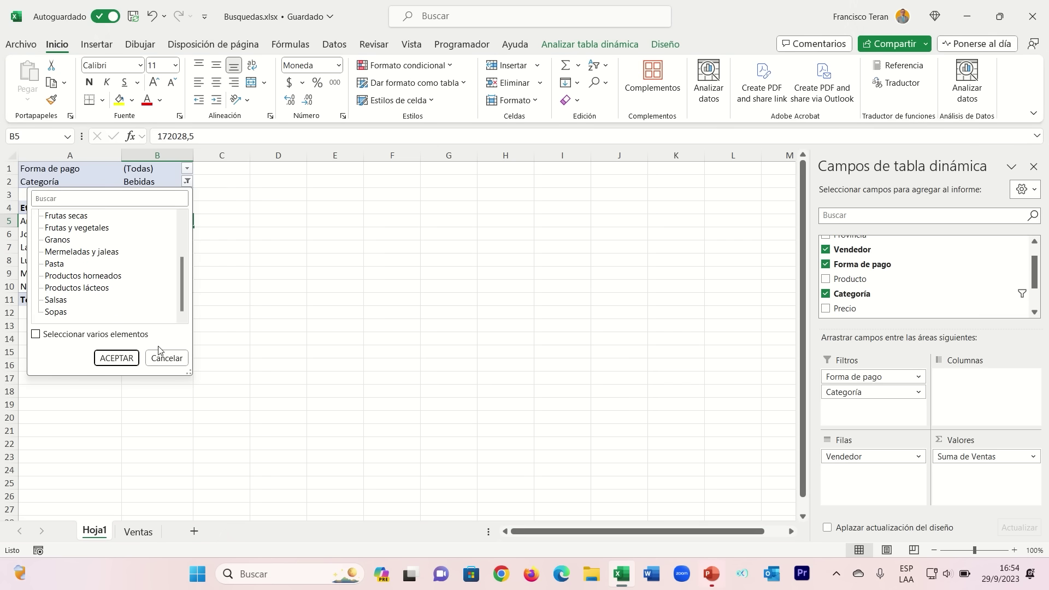
pyautogui.scroll(3, 183, 279)
pyautogui.click(62, 216)
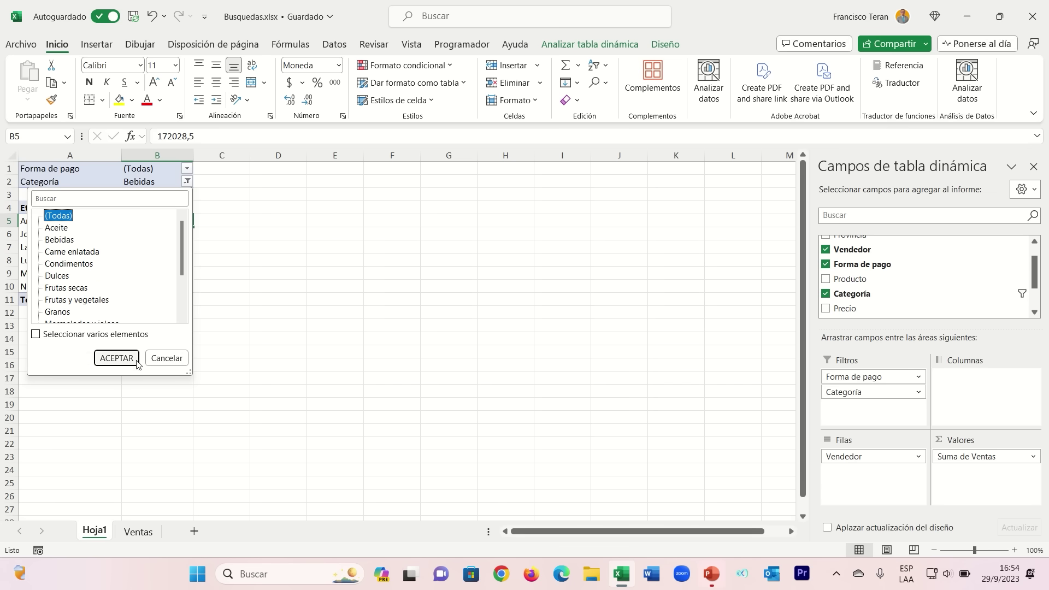
pyautogui.click(117, 358)
pyautogui.click(825, 293)
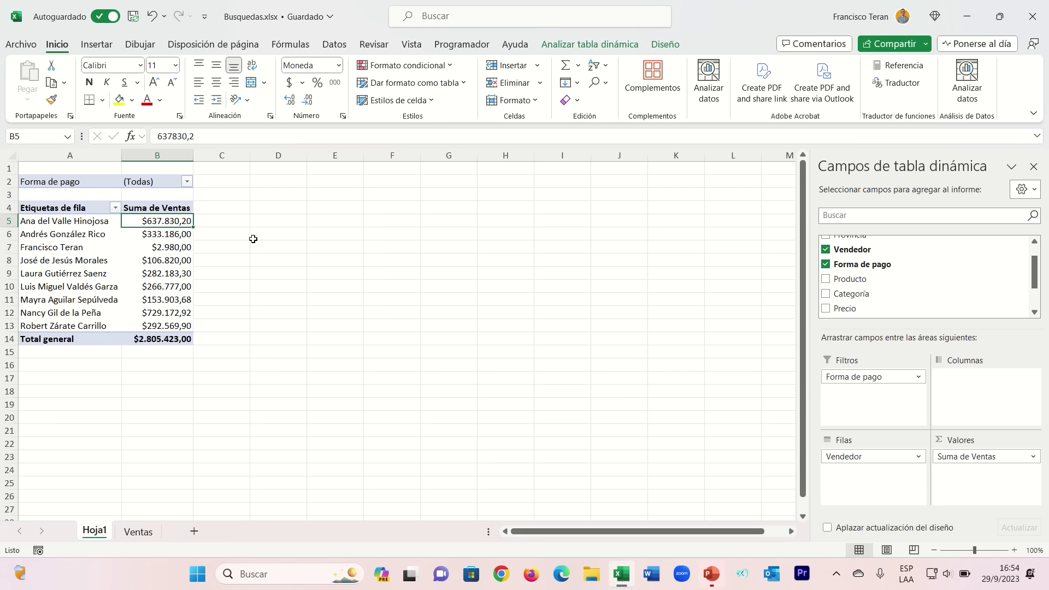
# Open Mostrar páginas de filtro de informes from the PivotTable options, then cancel it.
pyautogui.click(164, 244)
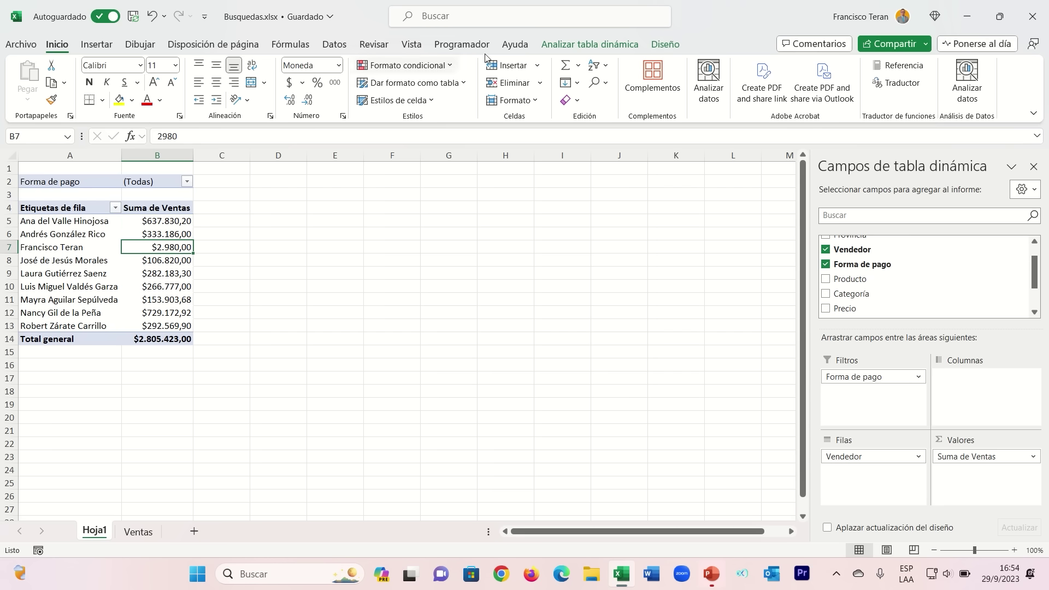
pyautogui.click(579, 47)
pyautogui.click(53, 100)
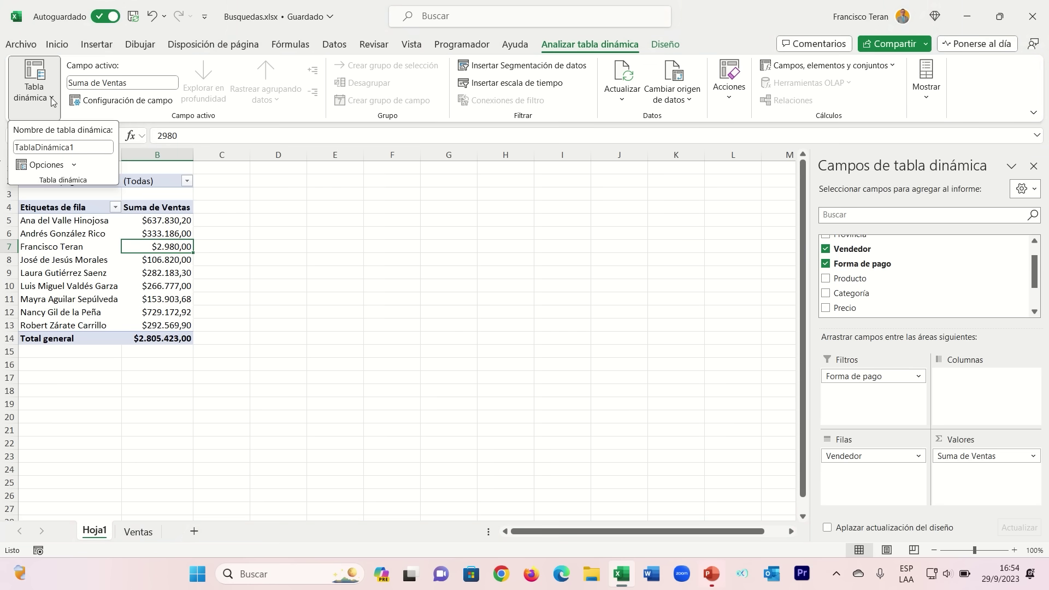
pyautogui.click(75, 165)
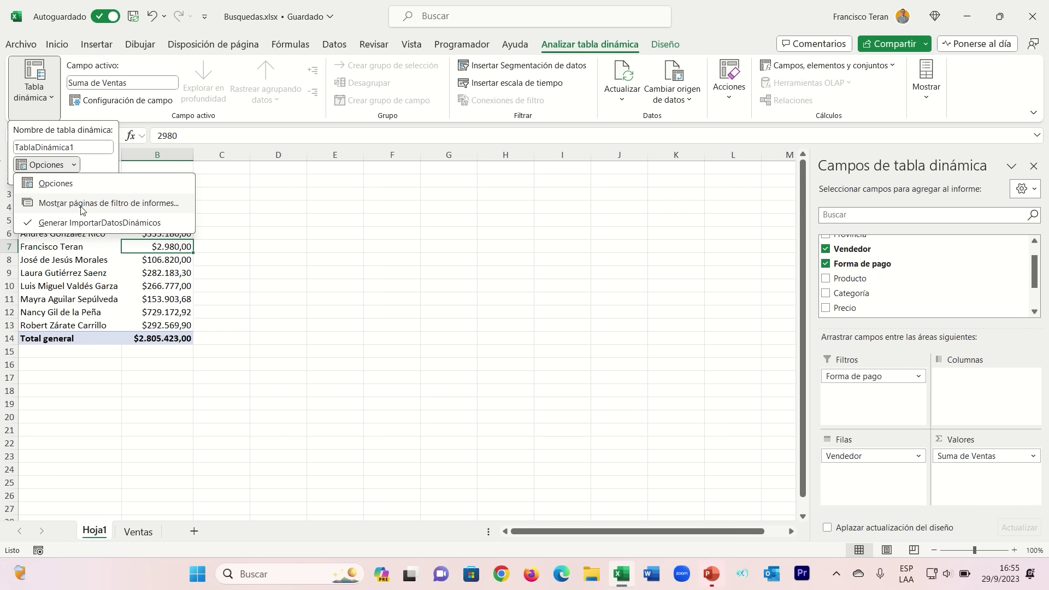
pyautogui.click(169, 205)
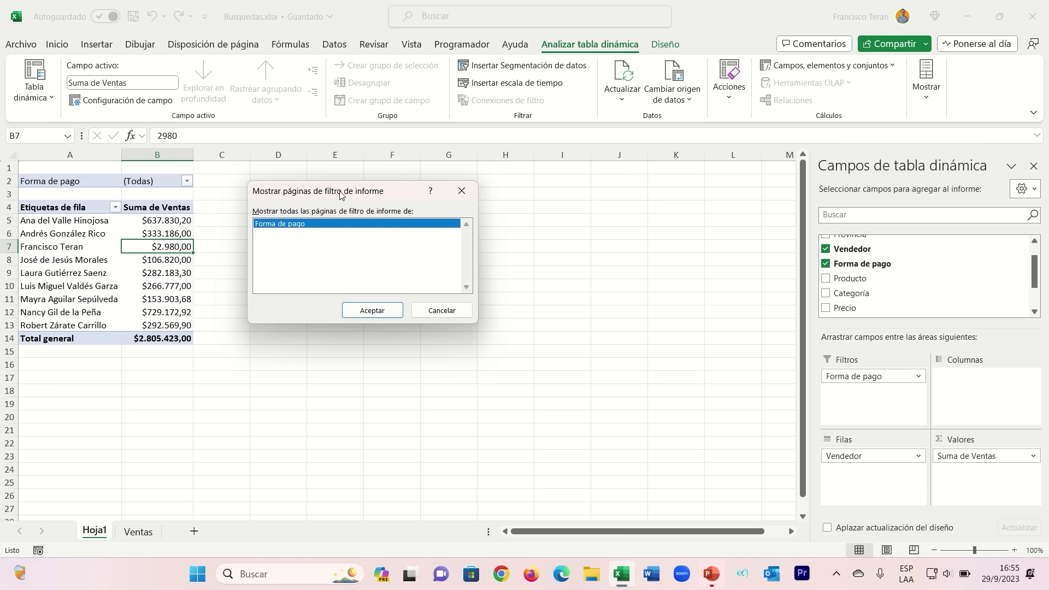
pyautogui.moveTo(340, 194); pyautogui.dragTo(345, 245)
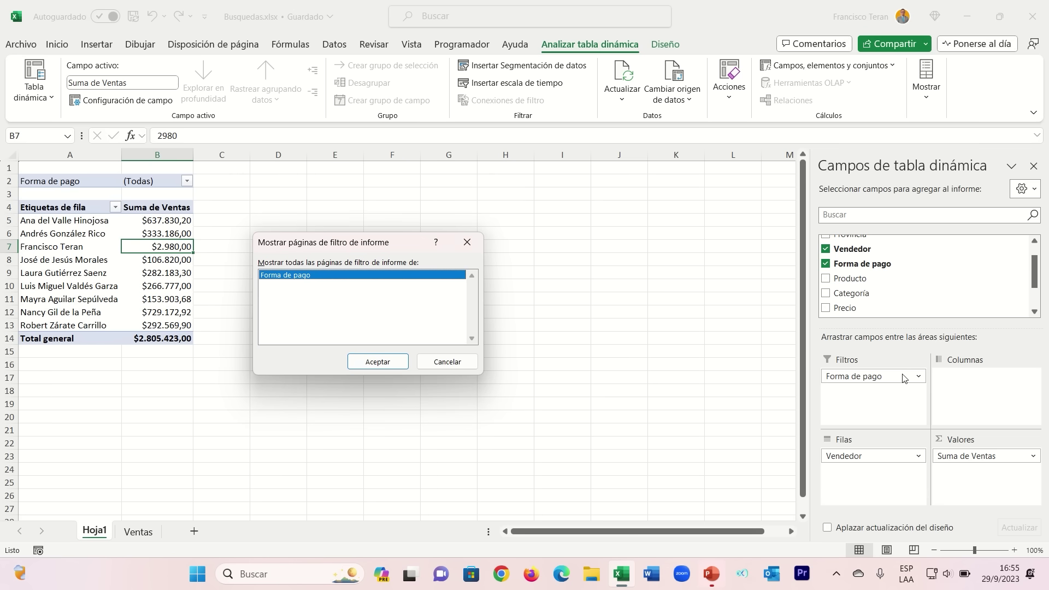
pyautogui.click(441, 361)
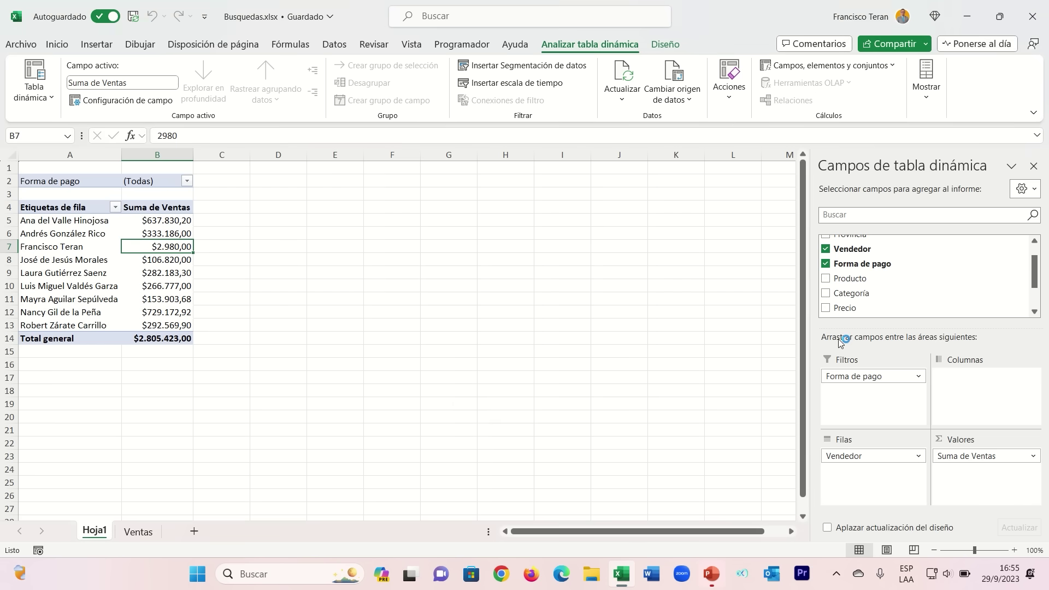
# Remove Forma de pago from the filters, then drag it back in as the report filter.
pyautogui.scroll(1, 838, 291)
pyautogui.scroll(-2, 838, 290)
pyautogui.scroll(2, 833, 290)
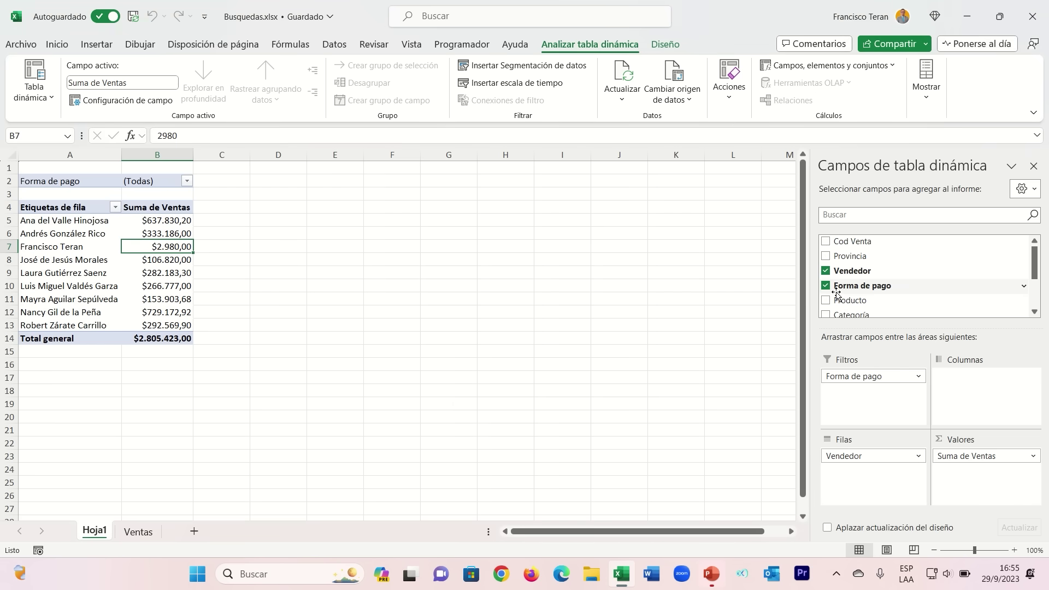
pyautogui.click(826, 285)
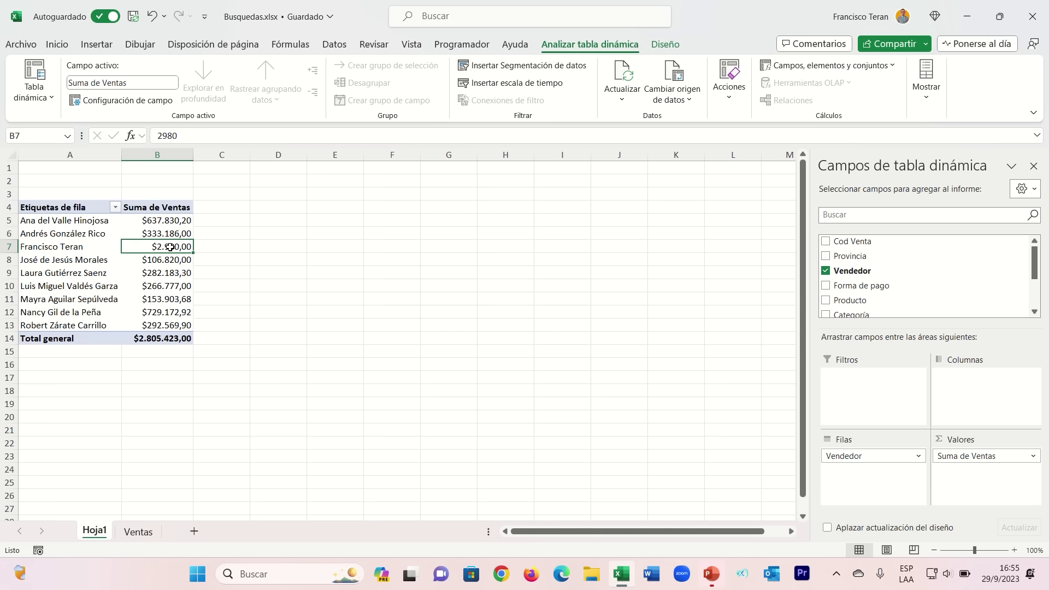
pyautogui.click(53, 99)
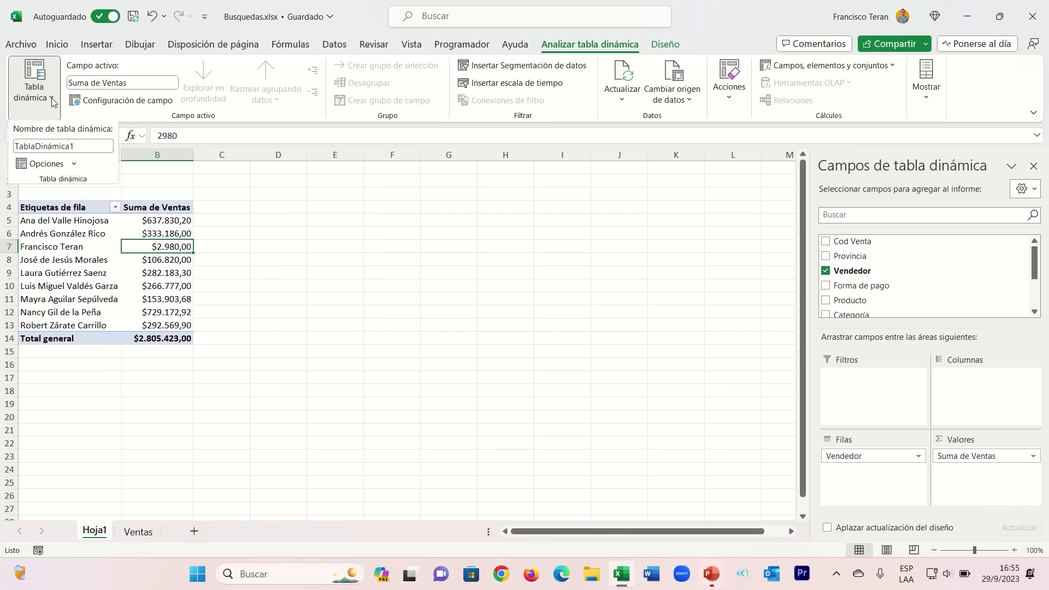
pyautogui.click(73, 164)
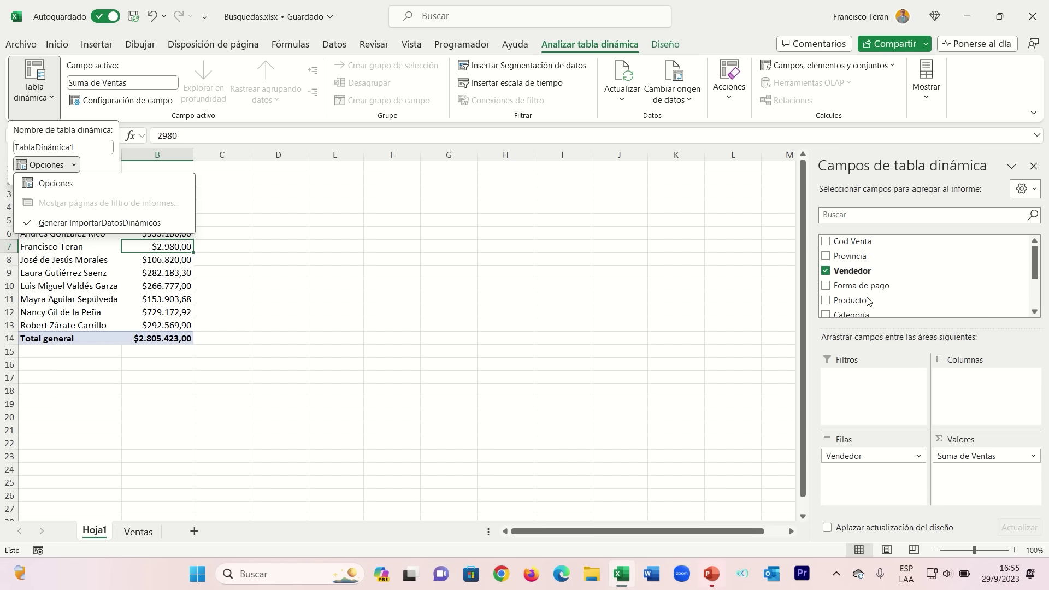
pyautogui.moveTo(827, 287); pyautogui.dragTo(866, 393)
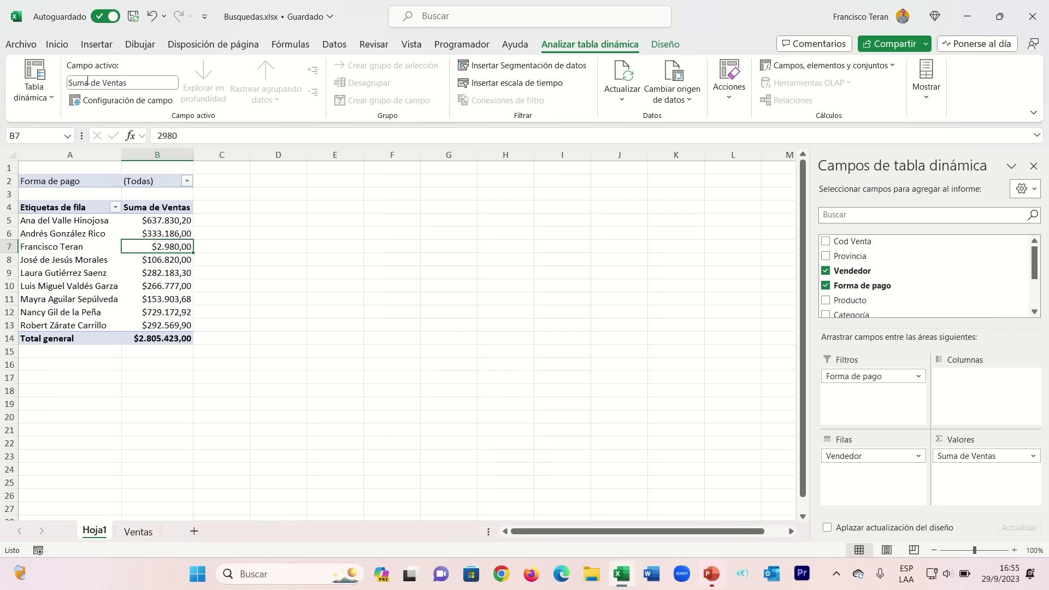
pyautogui.click(53, 99)
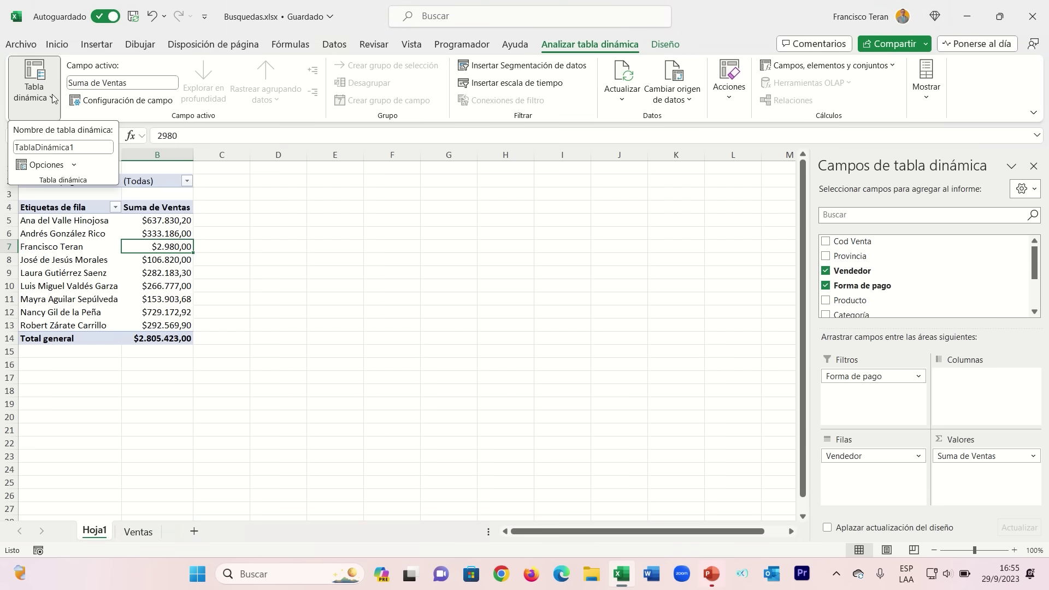
# Show report filter pages by Forma de pago, creating Cheque, Efectivo and Tarjeta de crédito sheets.
pyautogui.click(74, 165)
pyautogui.click(65, 205)
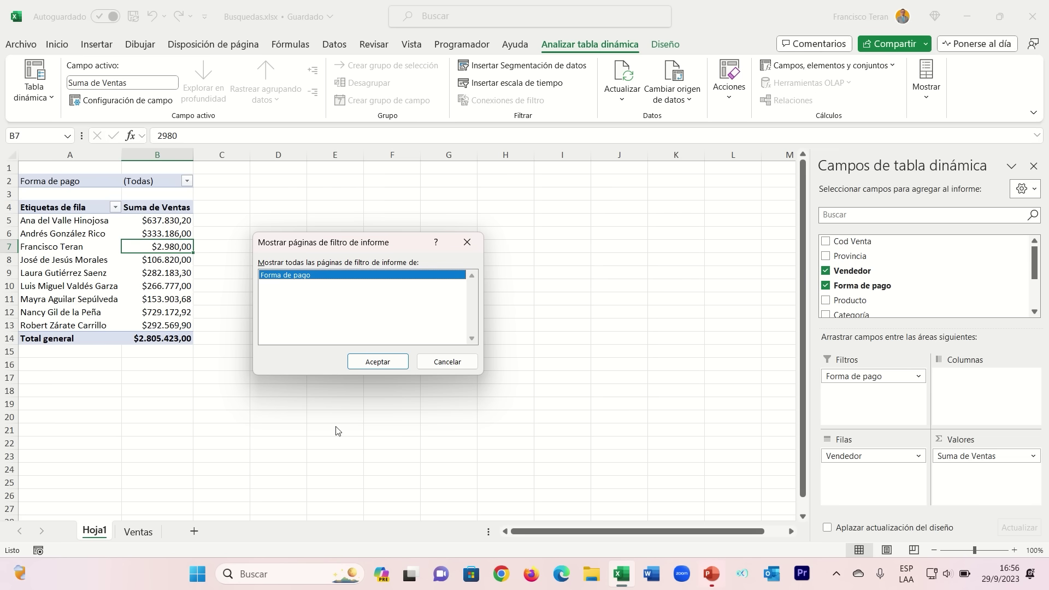
pyautogui.click(372, 362)
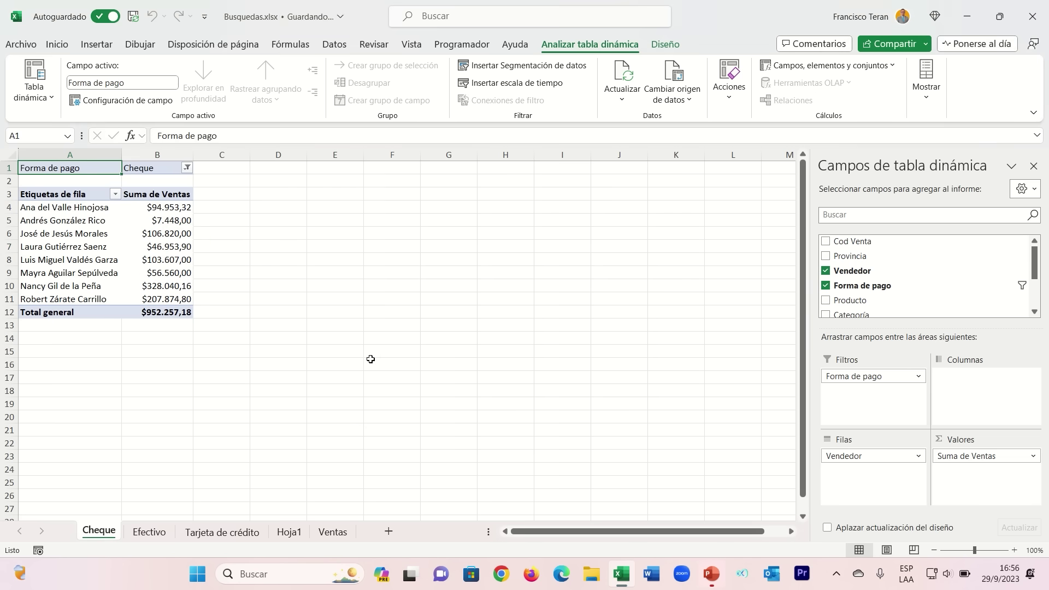
# Compare the Cheque, Efectivo and Tarjeta de crédito sheets, ending on Tarjeta de crédito.
pyautogui.click(144, 537)
pyautogui.click(111, 537)
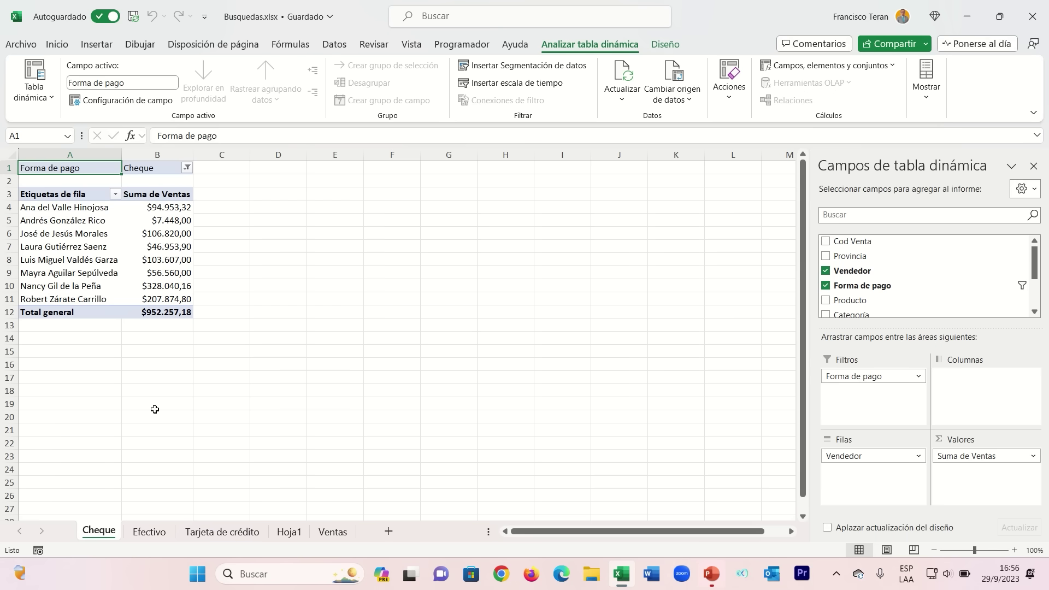
pyautogui.click(157, 533)
pyautogui.click(211, 535)
pyautogui.click(98, 531)
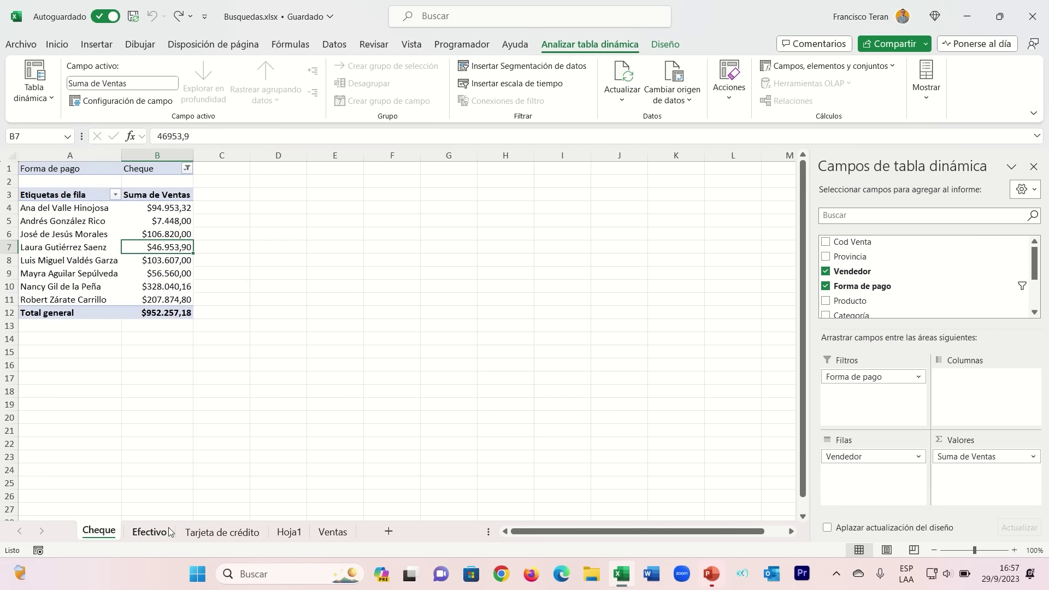
pyautogui.click(151, 533)
pyautogui.click(216, 533)
pyautogui.click(150, 531)
pyautogui.click(109, 533)
pyautogui.click(149, 532)
pyautogui.click(99, 532)
pyautogui.click(150, 532)
pyautogui.click(202, 532)
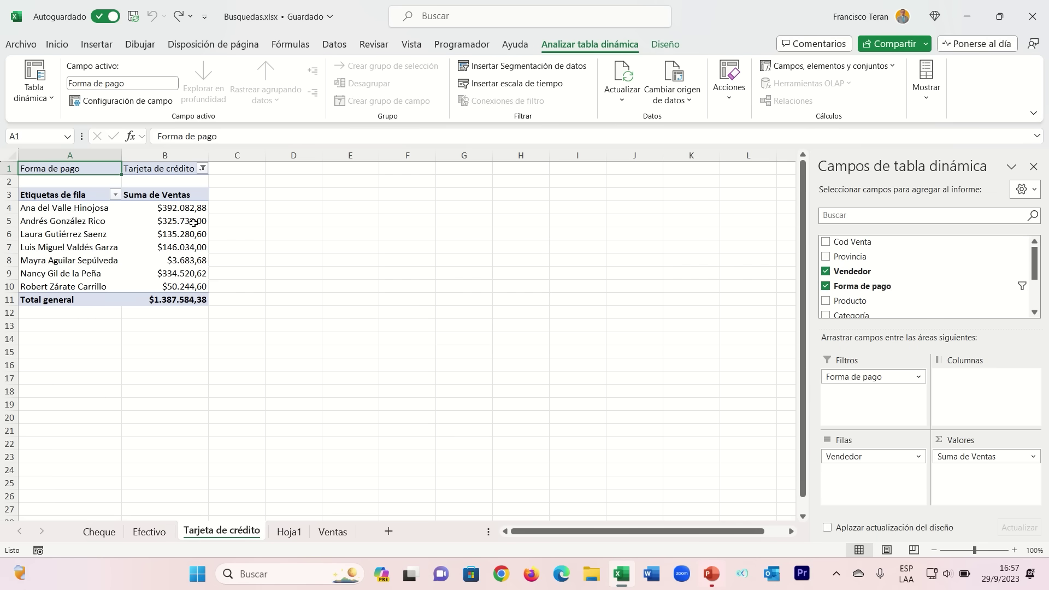
pyautogui.click(149, 531)
pyautogui.click(97, 538)
pyautogui.click(150, 531)
pyautogui.click(222, 532)
pyautogui.moveTo(269, 199); pyautogui.dragTo(409, 362)
pyautogui.click(404, 352)
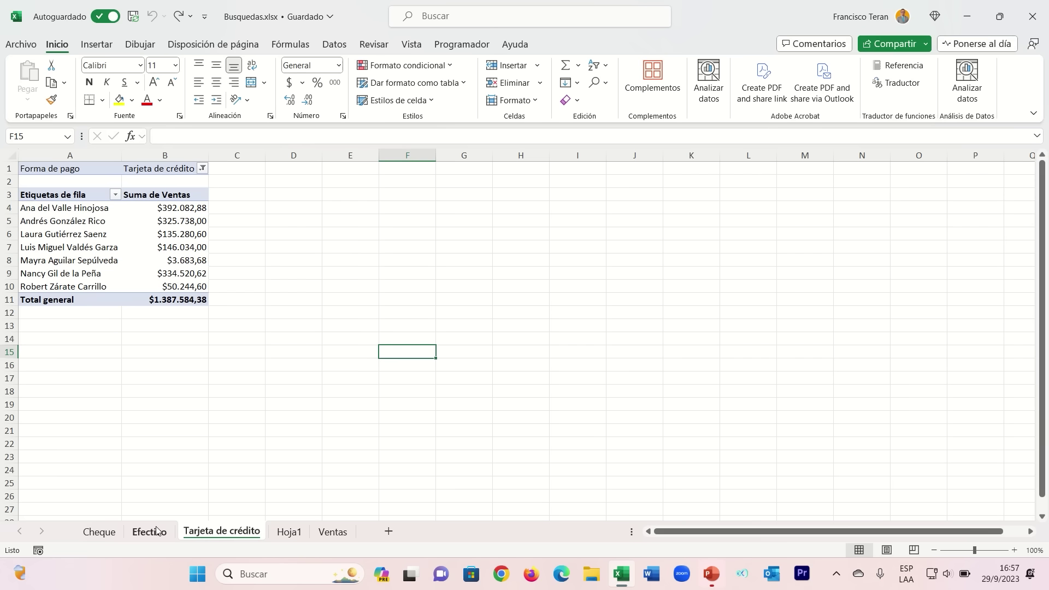
# Add Categoría as a report filter and Cantidad as columns on the Tarjeta de crédito pivot.
pyautogui.click(104, 246)
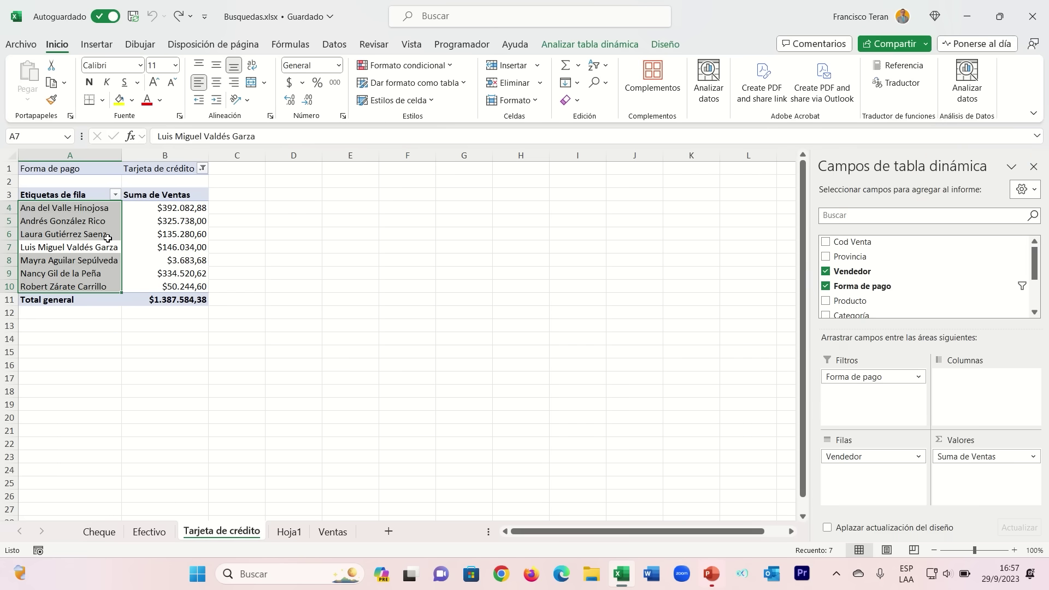
pyautogui.click(162, 234)
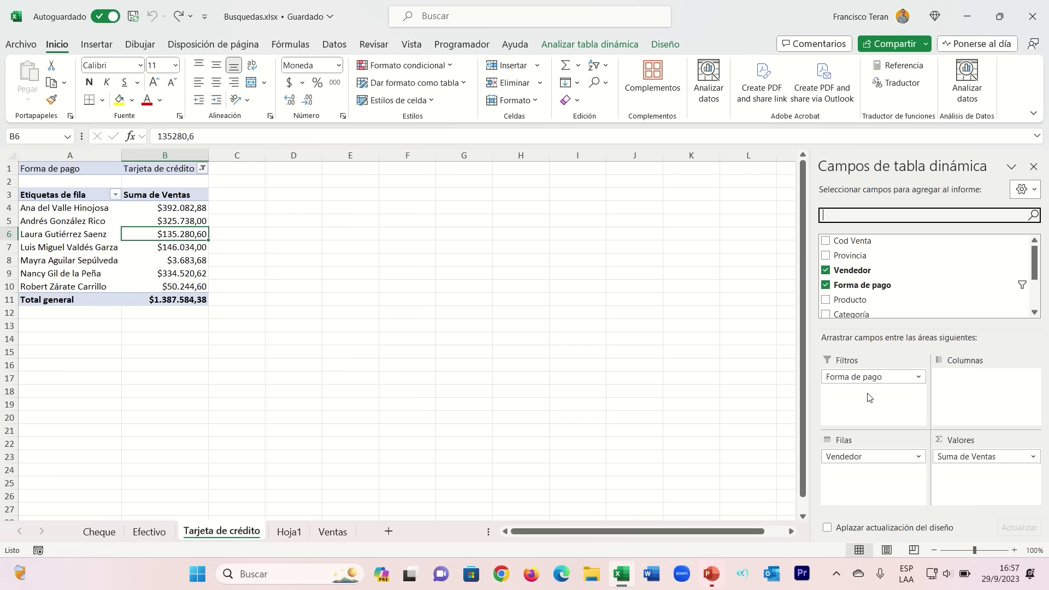
pyautogui.moveTo(852, 314)
pyautogui.mouseDown()
pyautogui.moveTo(864, 310)
pyautogui.moveTo(872, 400)
pyautogui.mouseUp()
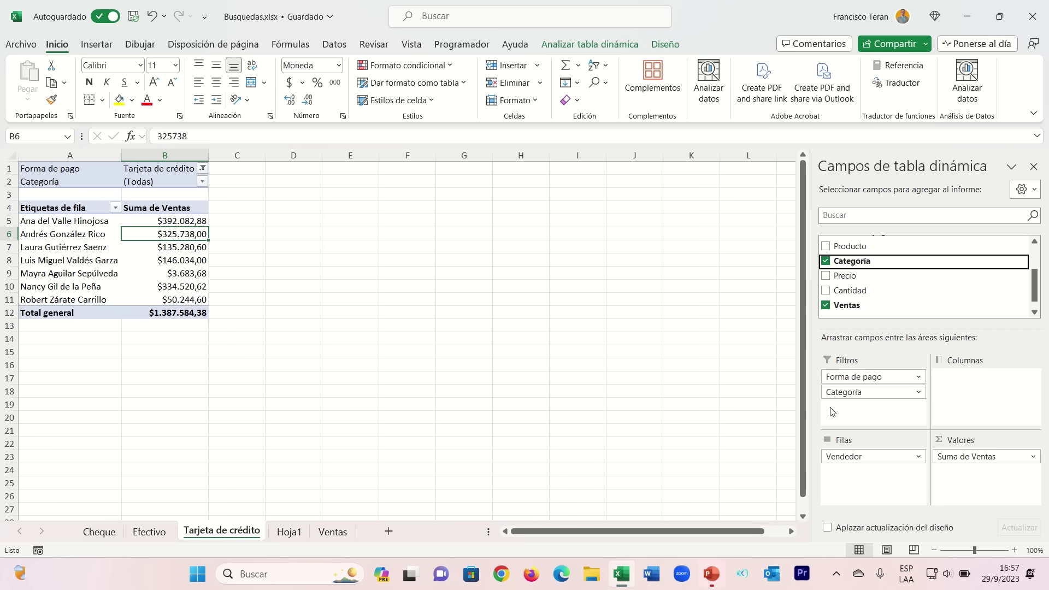
pyautogui.moveTo(851, 290); pyautogui.dragTo(978, 393)
pyautogui.scroll(-1, 417, 314)
pyautogui.scroll(1, 418, 316)
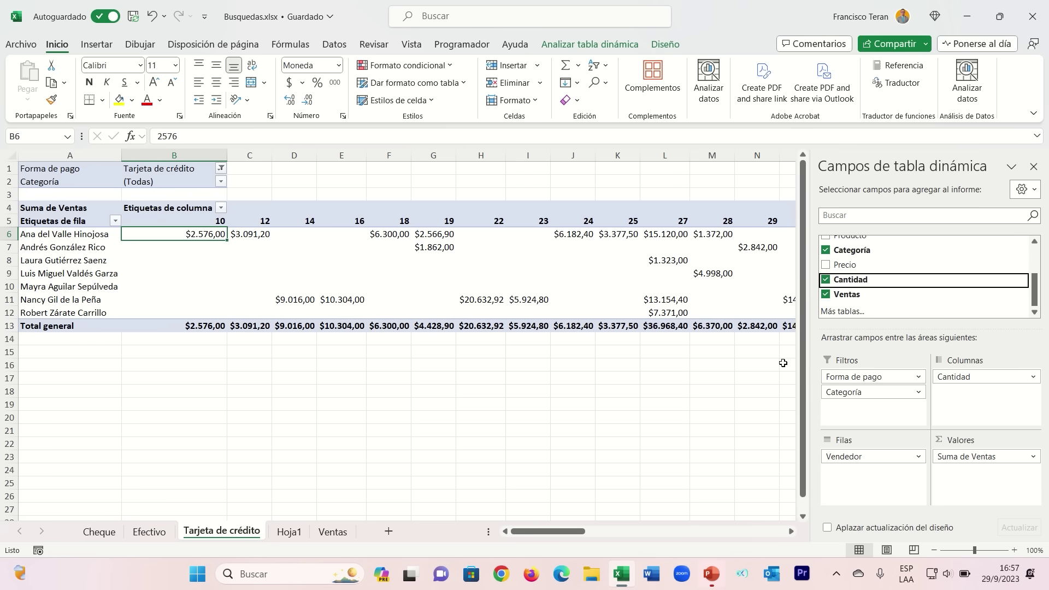
pyautogui.click(584, 53)
# Show report filter pages by Categoría, producing sheets such as Aceite, Bebidas and Condimentos.
pyautogui.click(50, 98)
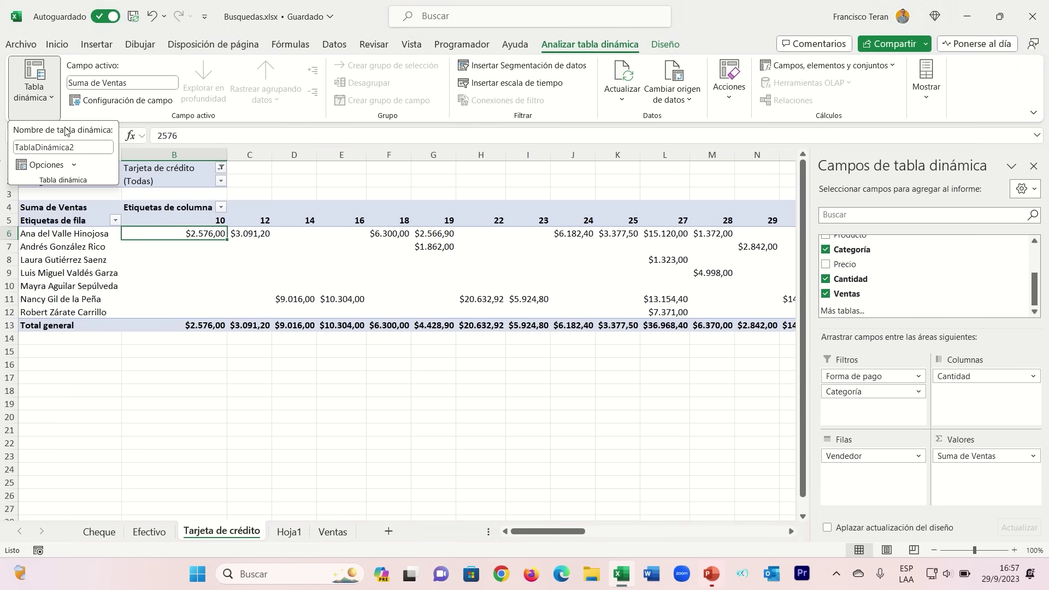
pyautogui.click(66, 165)
pyautogui.click(87, 205)
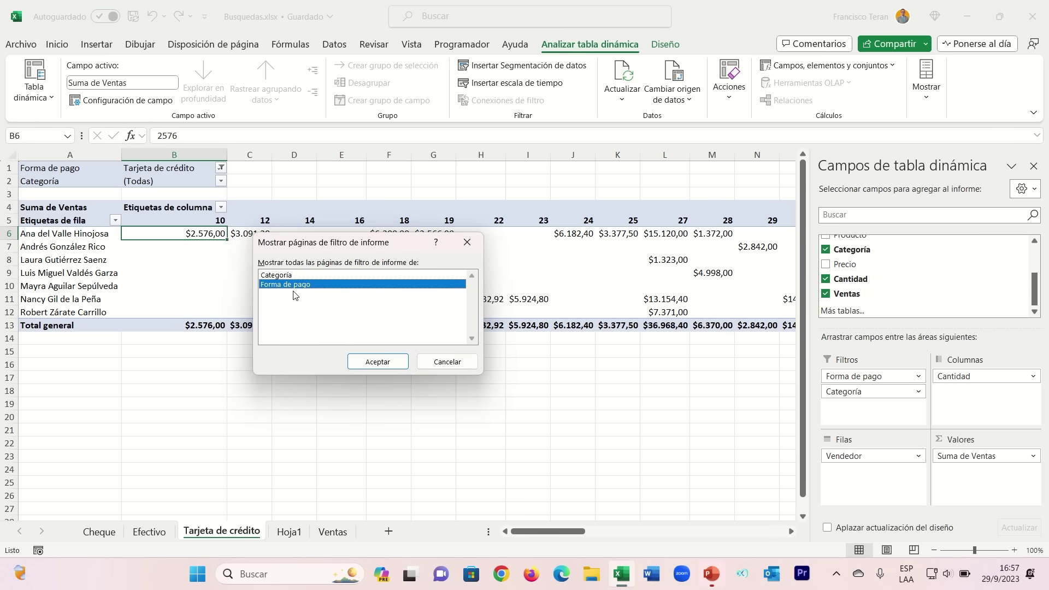
pyautogui.click(288, 275)
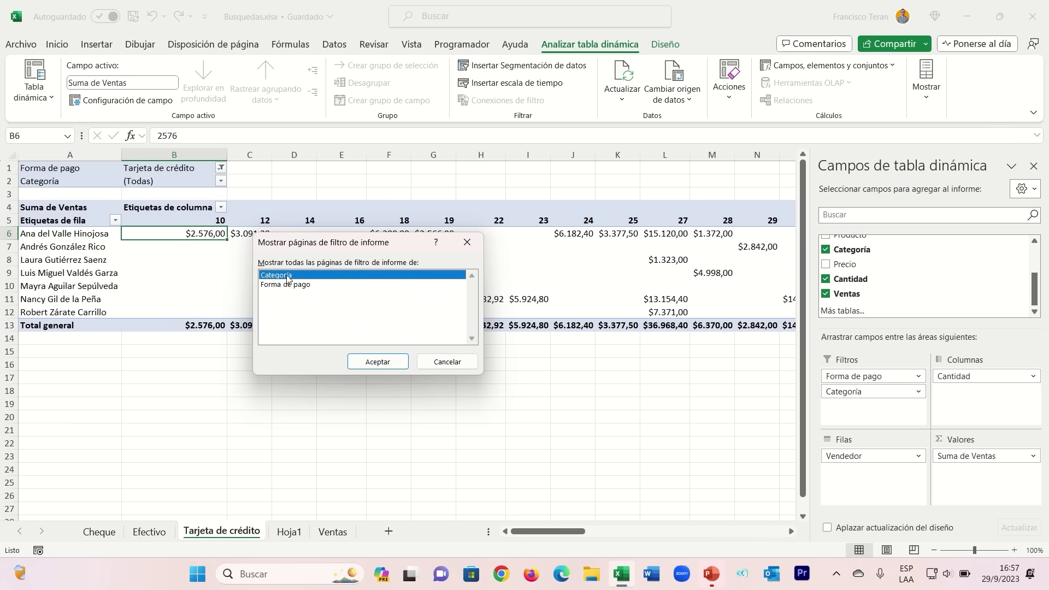
pyautogui.click(367, 354)
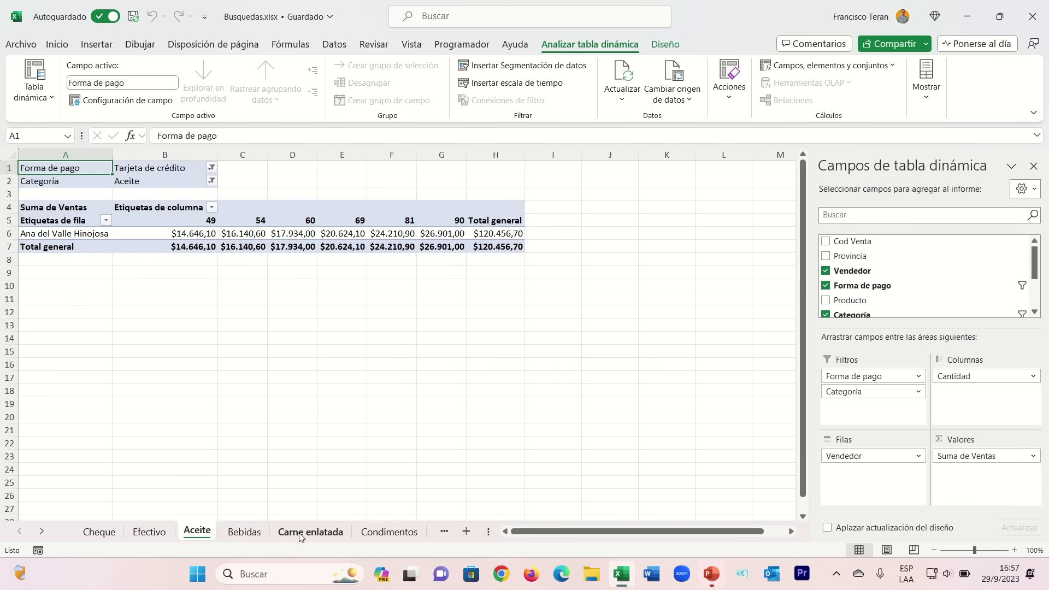
# Browse the category sheets from Bebidas to Frutas y vegetales, then step back to Dulces.
pyautogui.click(245, 533)
pyautogui.click(306, 533)
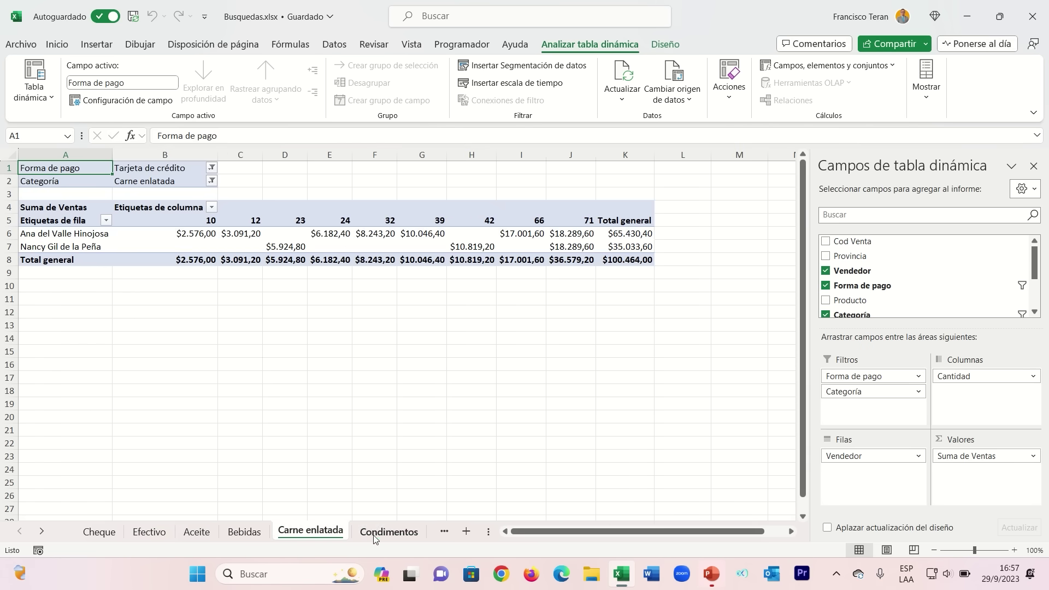
pyautogui.click(389, 533)
pyautogui.click(444, 532)
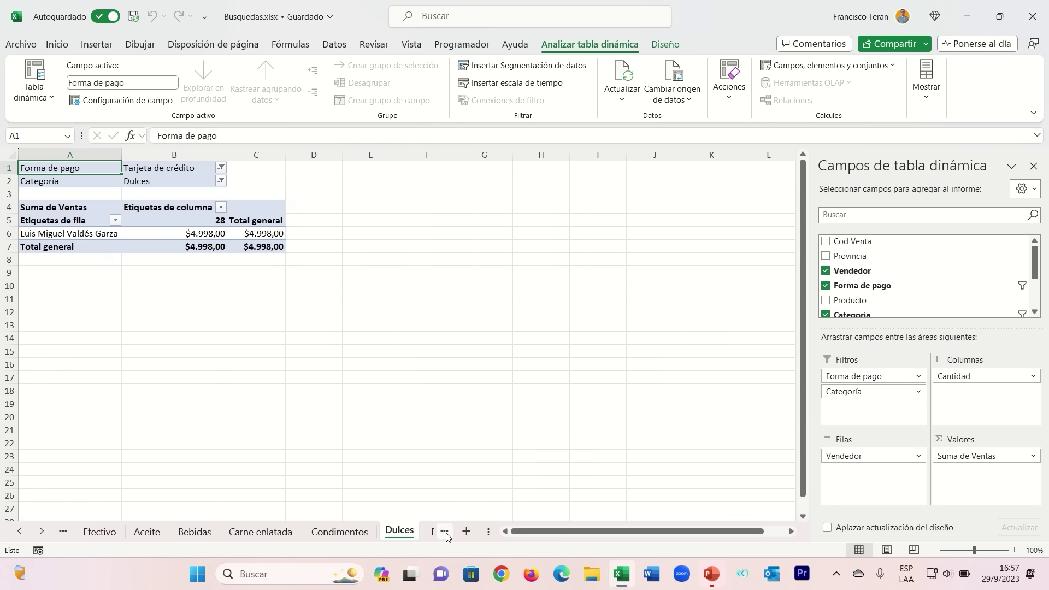
pyautogui.click(444, 531)
pyautogui.click(444, 532)
pyautogui.click(232, 533)
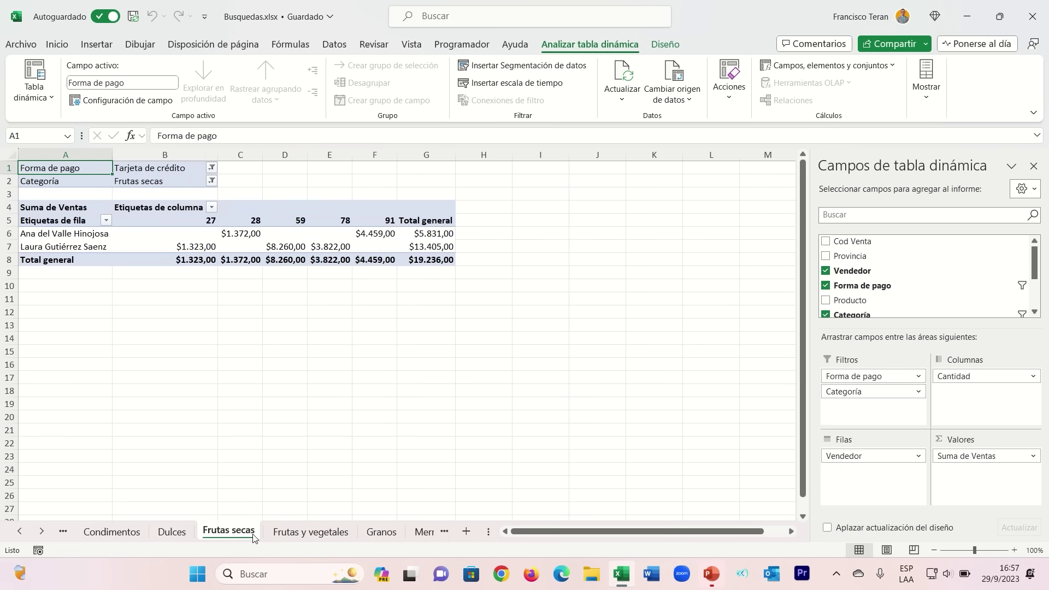
pyautogui.click(175, 533)
pyautogui.click(128, 532)
pyautogui.click(174, 532)
# Review the category sheets from Frutas secas through Sopas, then return to Tarjeta de crédito.
pyautogui.click(241, 538)
pyautogui.click(295, 533)
pyautogui.click(381, 533)
pyautogui.click(417, 532)
pyautogui.click(416, 532)
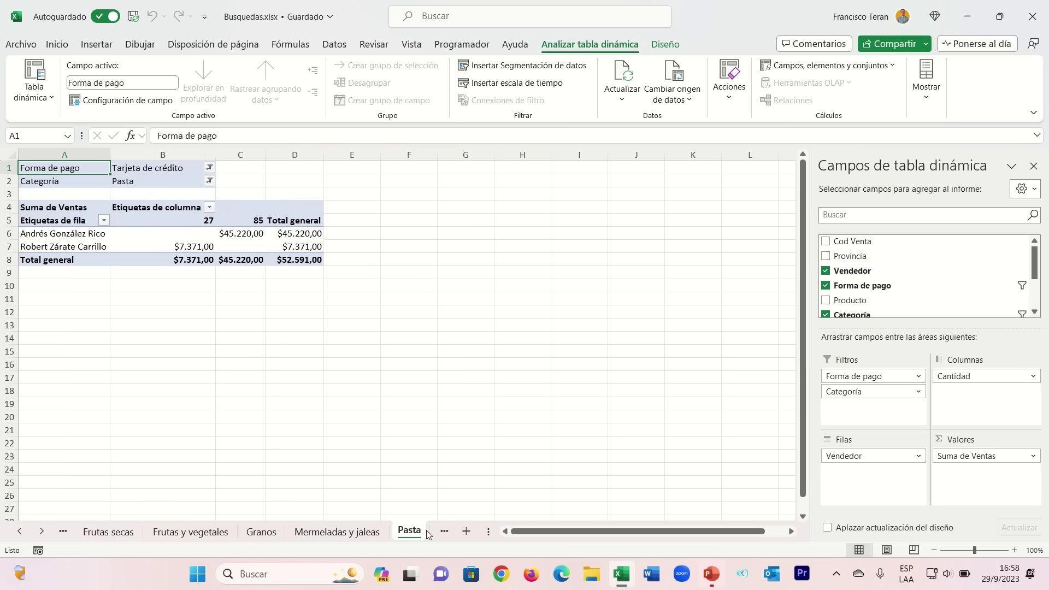
pyautogui.click(437, 534)
pyautogui.click(405, 533)
pyautogui.click(431, 533)
pyautogui.click(380, 532)
pyautogui.click(418, 533)
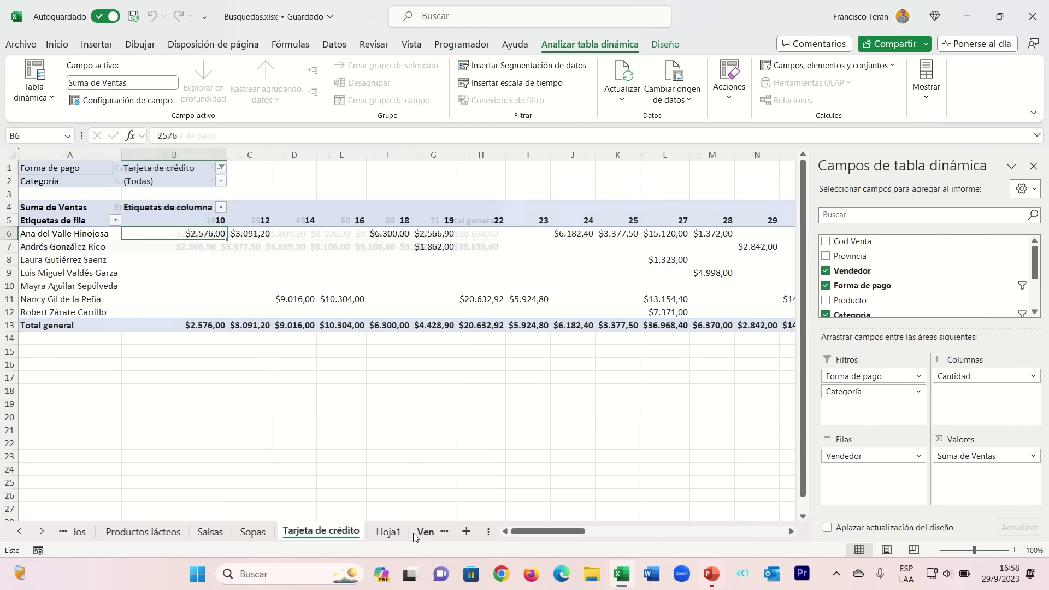